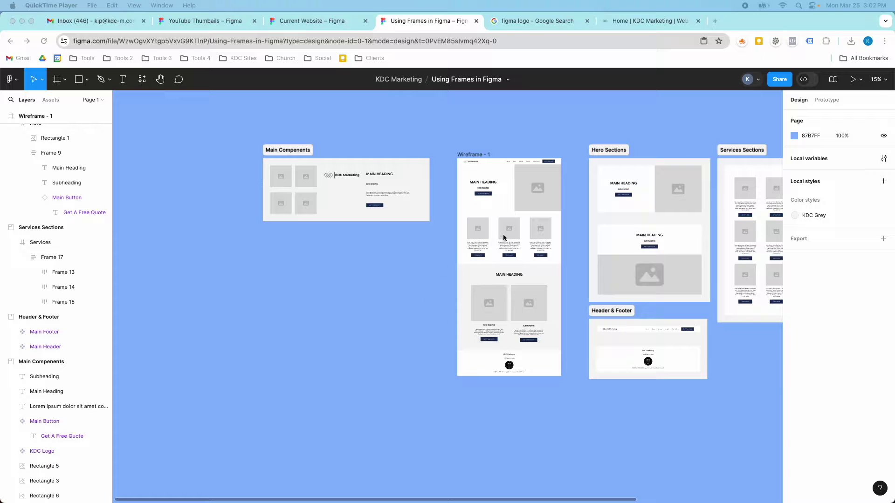
Inspect the header, Hero, Services and two-column sections of Wireframe - 1 and the Hero Sections layouts
scroll(499, 195, "up", 5)
scroll(484, 186, "up", 2)
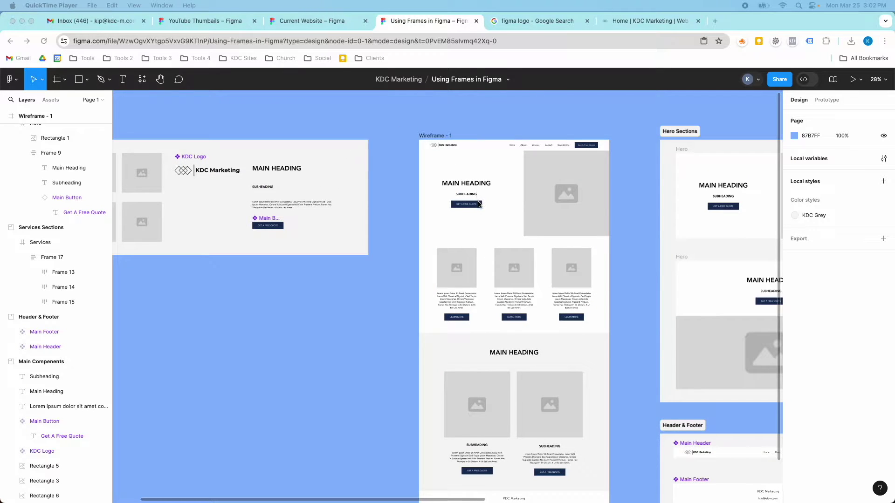
scroll(514, 224, "down", 2)
left_click(502, 208)
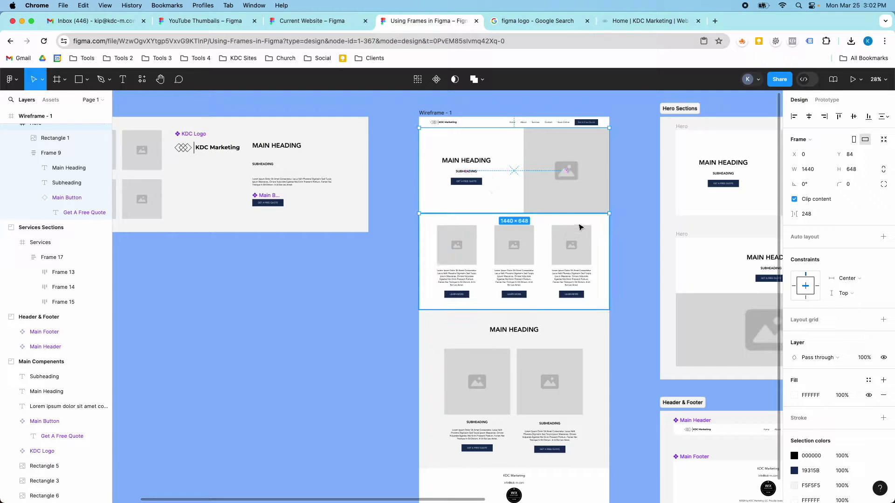
left_click(579, 227)
left_click(504, 154)
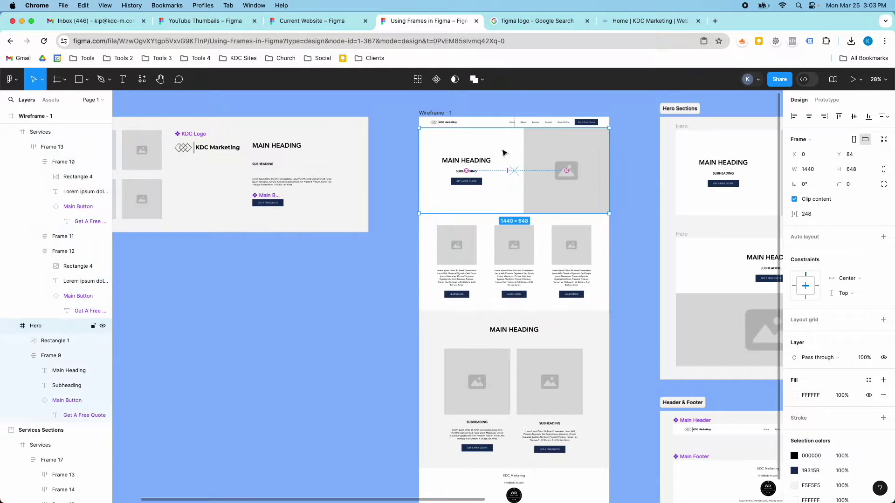
left_click(494, 125)
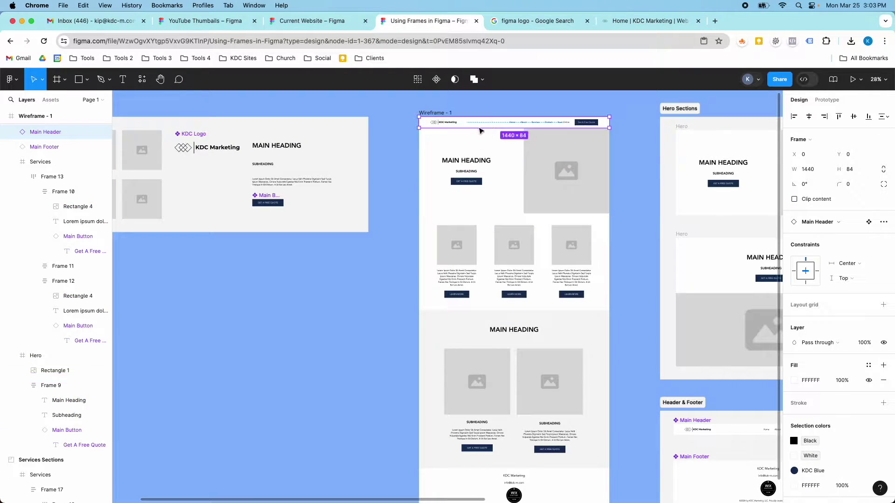
left_click(486, 146)
left_click(497, 226)
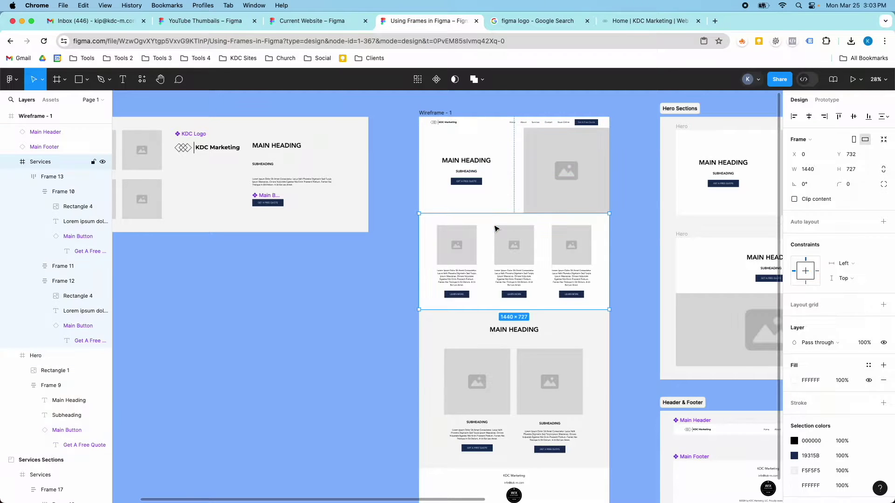
scroll(588, 287, "down", 3)
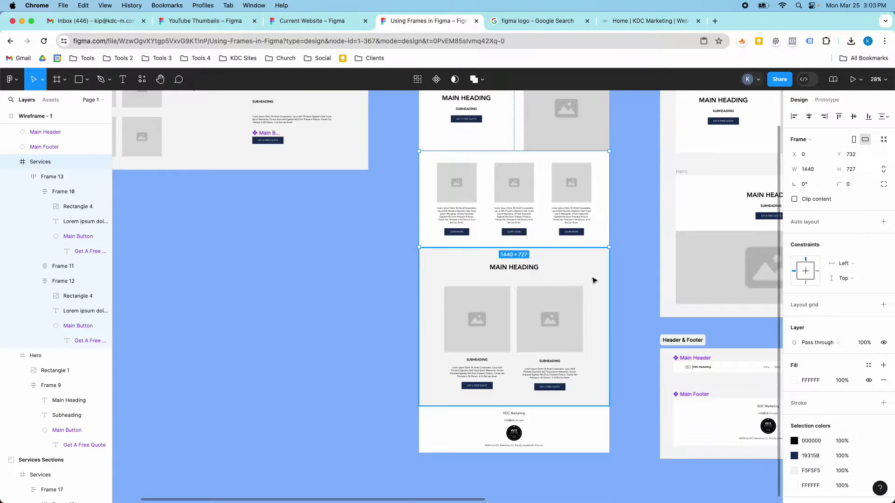
left_click(593, 280)
scroll(595, 281, "down", 5)
scroll(593, 280, "up", 5)
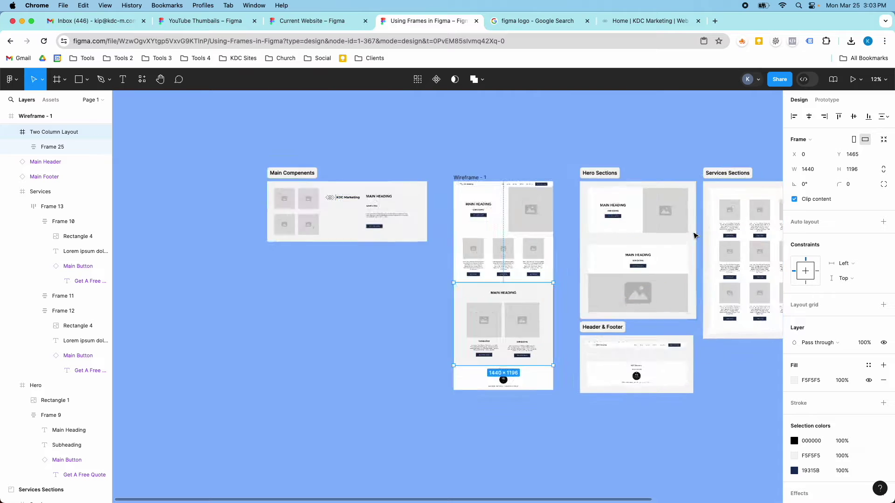
left_click(530, 160)
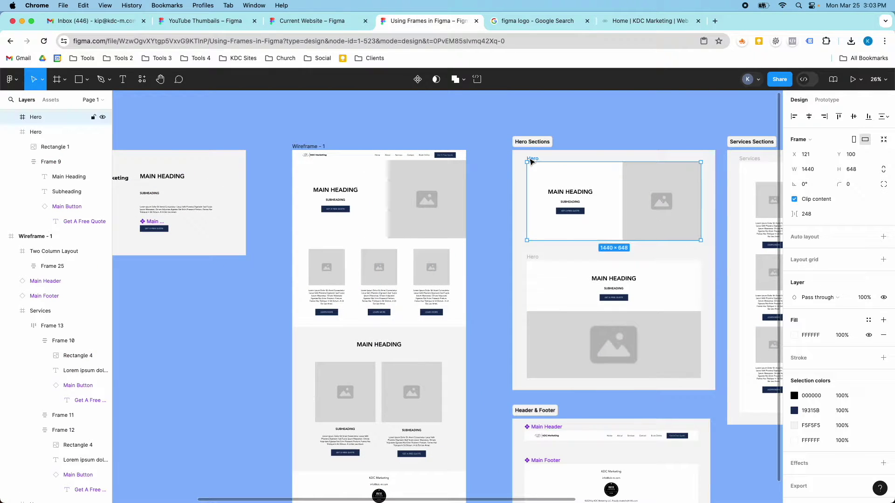
scroll(549, 221, "down", 5)
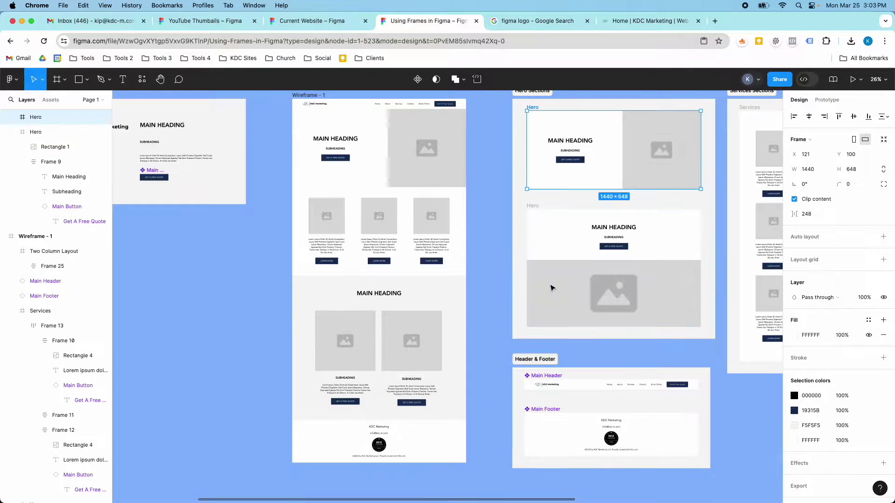
scroll(756, 231, "down", 5)
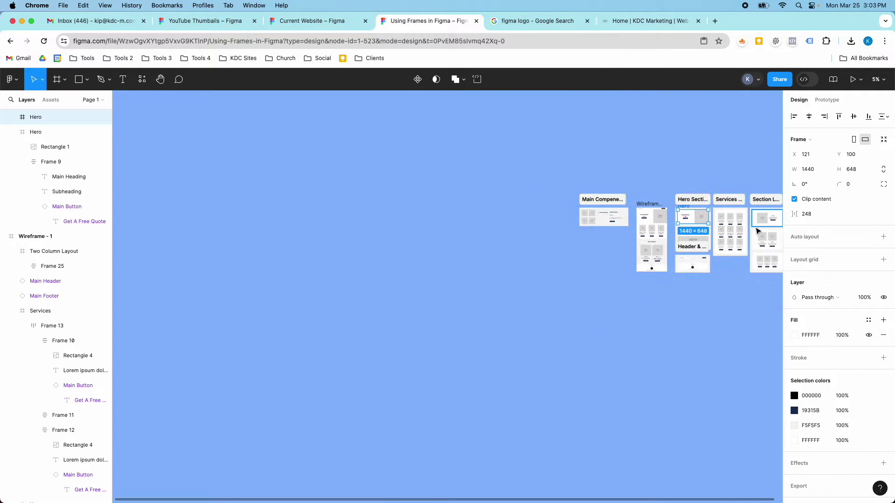
scroll(771, 234, "up", 10)
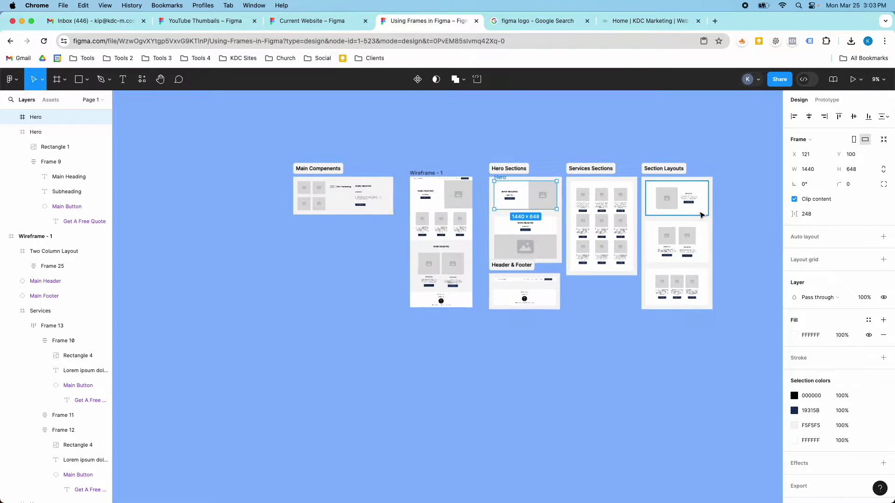
scroll(668, 208, "down", 3)
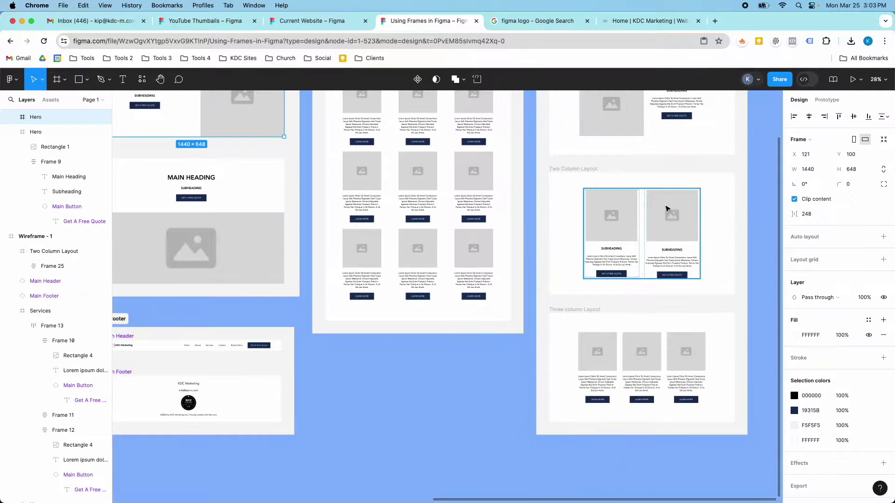
scroll(666, 214, "down", 3)
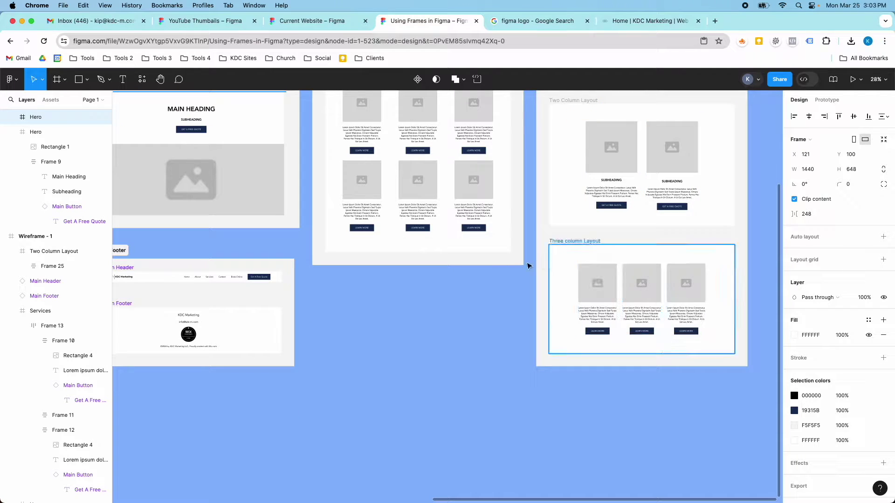
scroll(440, 270, "down", 5)
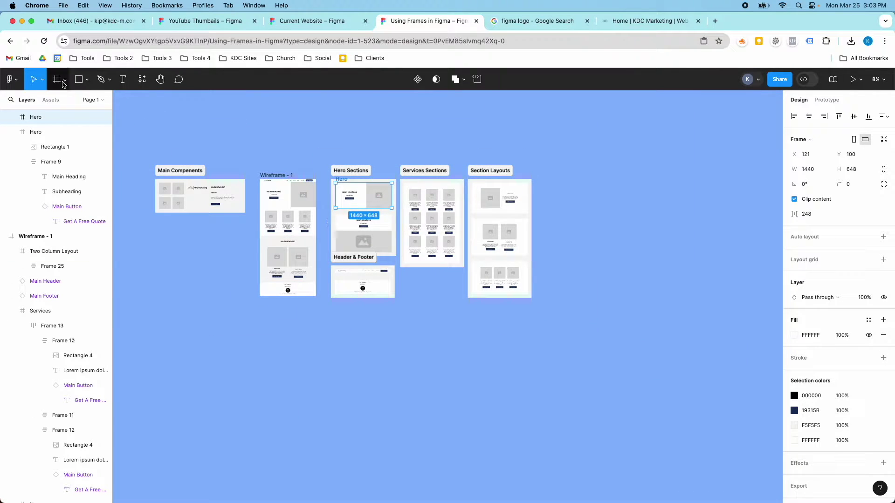
Create a 1440-wide Wireframe - 2 frame from the Wireframe preset and stretch it taller
left_click(64, 79)
left_click(65, 103)
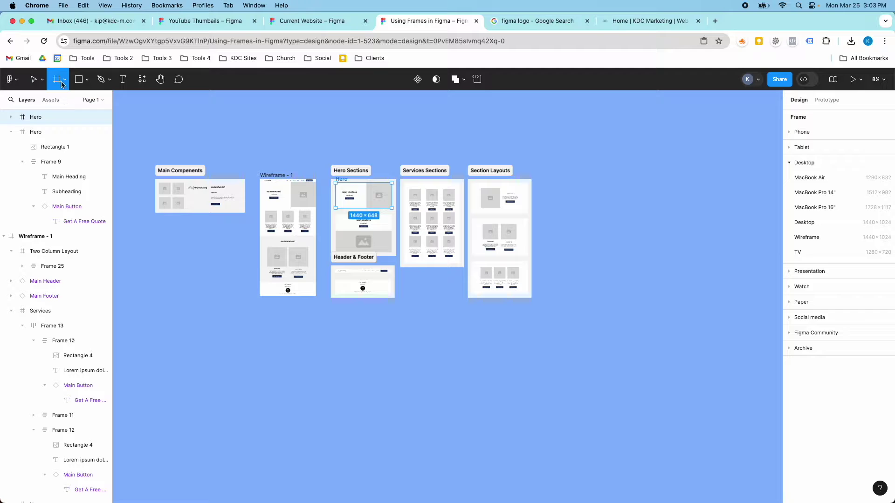
left_click(806, 237)
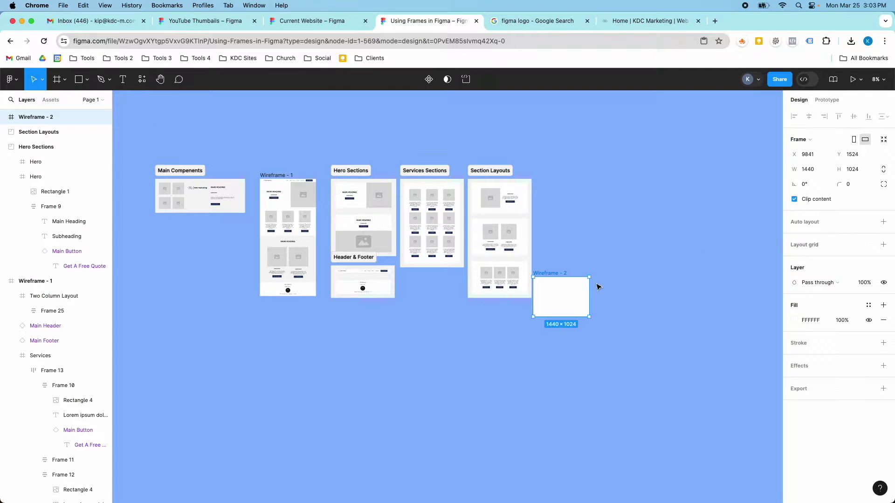
left_click_drag(566, 296, 604, 209)
scroll(601, 233, "up", 4)
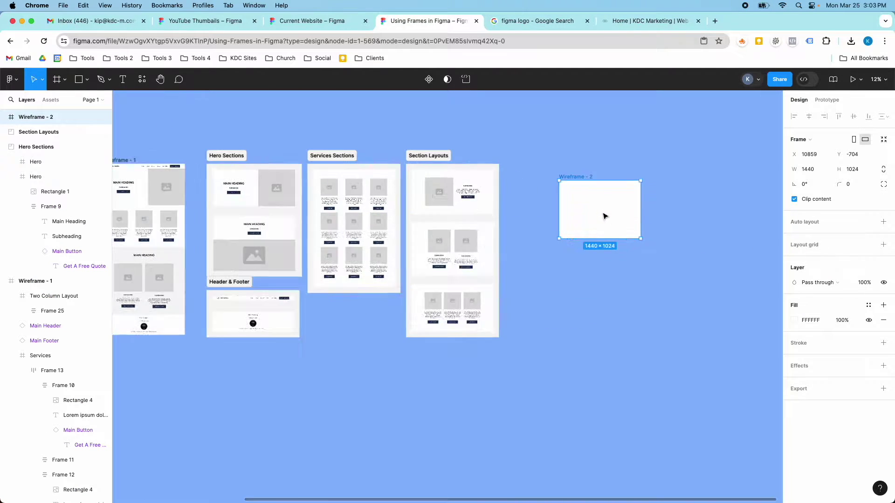
left_click_drag(601, 243, 578, 338)
Move Wireframe - 2 beneath Main Components and extend its height to 2232
scroll(606, 317, "up", 3)
scroll(553, 302, "down", 4)
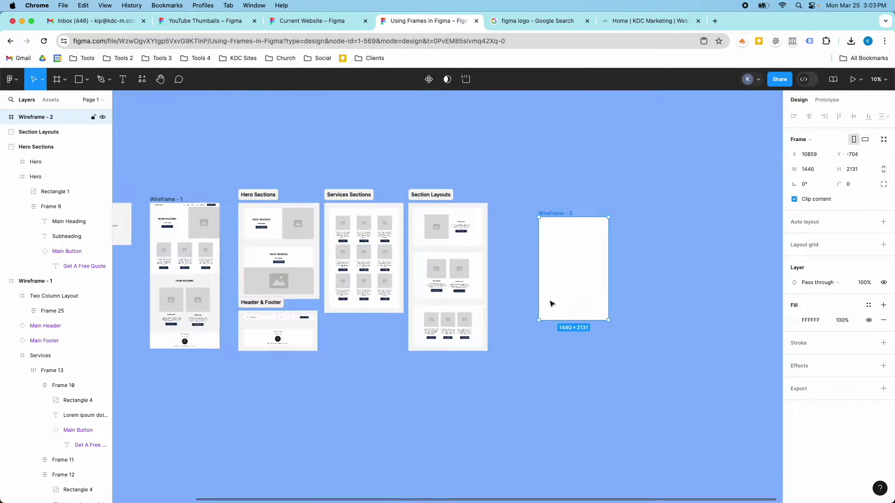
scroll(512, 286, "down", 4)
scroll(490, 275, "down", 4)
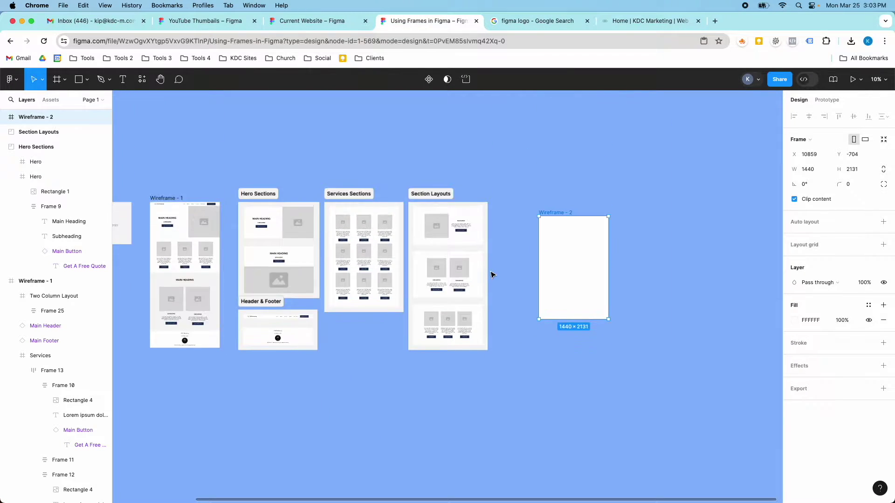
left_click_drag(535, 274, 300, 282)
scroll(282, 303, "up", 5)
scroll(281, 306, "up", 2)
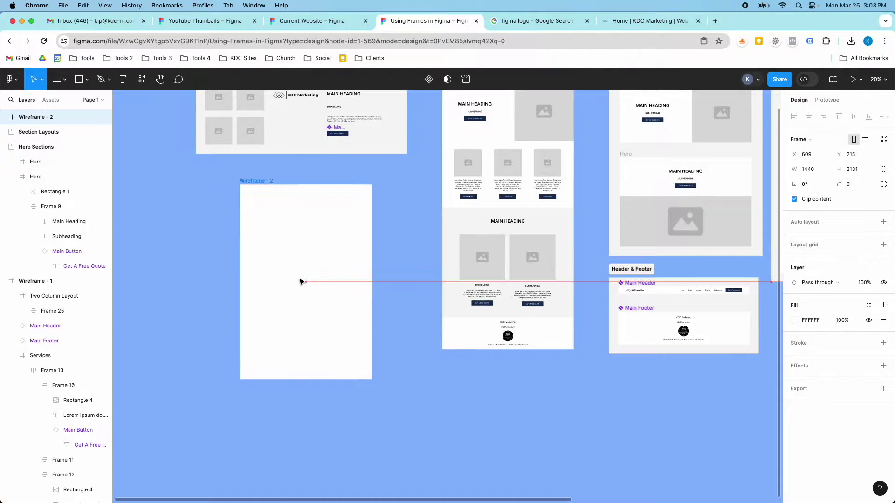
left_click_drag(286, 380, 286, 389)
scroll(304, 329, "up", 3)
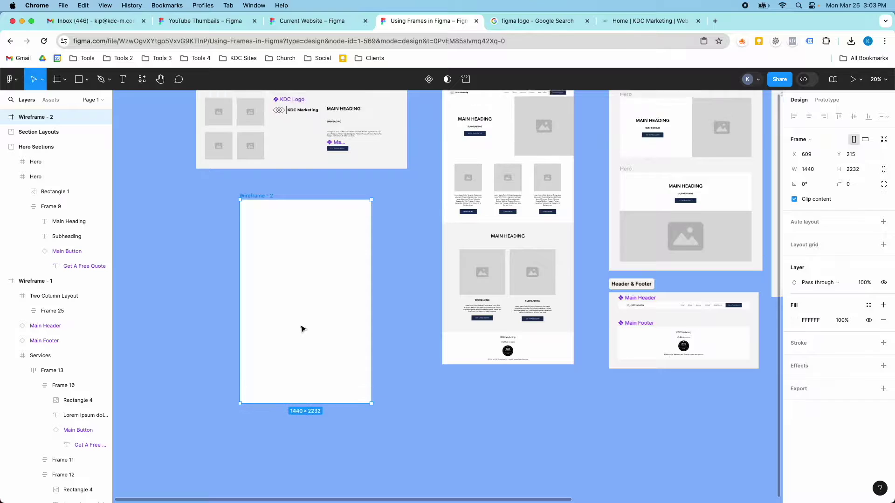
scroll(345, 177, "up", 3)
Copy MAIN HEADING, SUBHEADING and the quote button from Main Components into Wireframe - 2
left_click(351, 153)
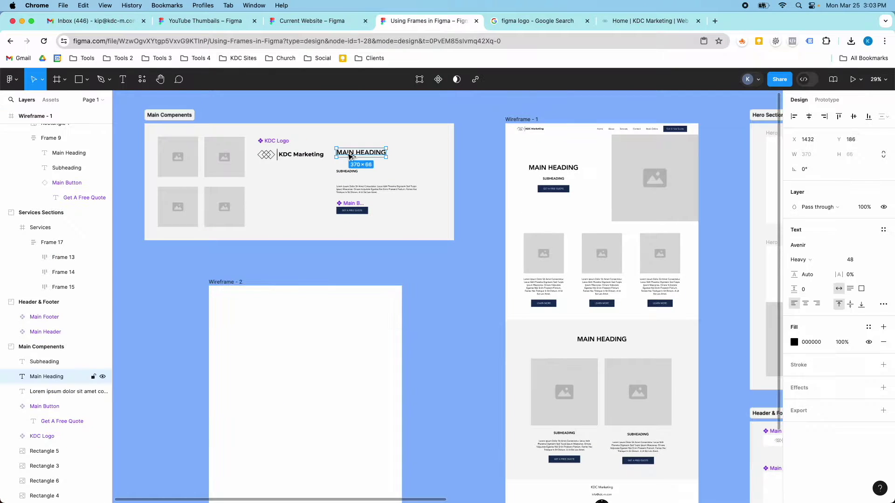
left_click_drag(352, 153, 240, 335)
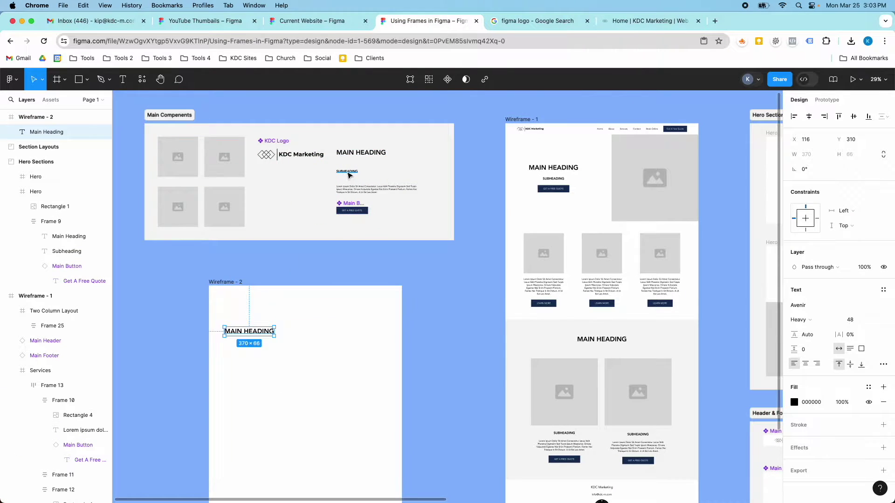
left_click_drag(347, 171, 248, 350)
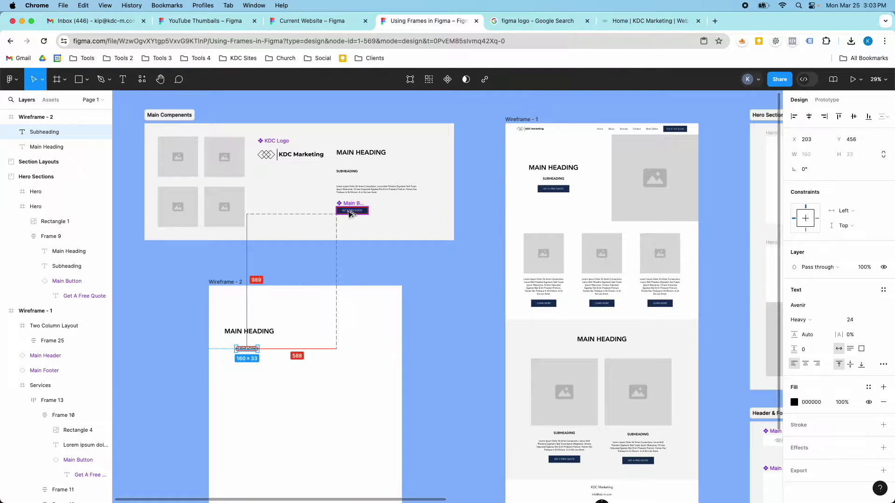
left_click_drag(352, 211, 241, 370)
scroll(244, 366, "up", 5, "ctrl")
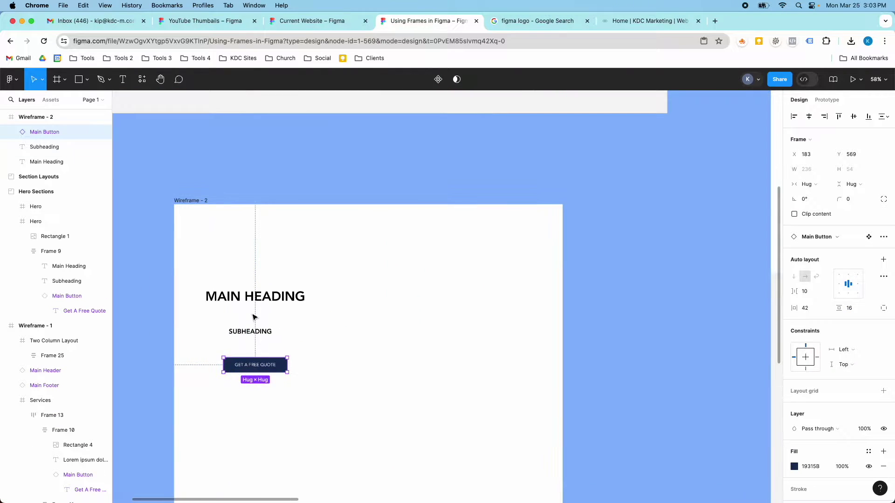
Wrap the three copies in a vertical auto-layout frame with 32 spacing
left_click(255, 296)
left_click(251, 331, "shift")
left_click(264, 367, "shift")
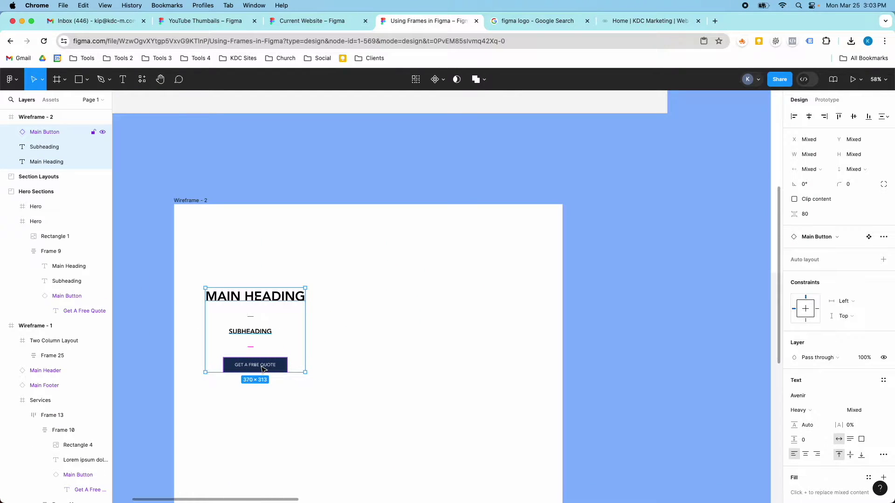
key("shift+a")
left_click(803, 271)
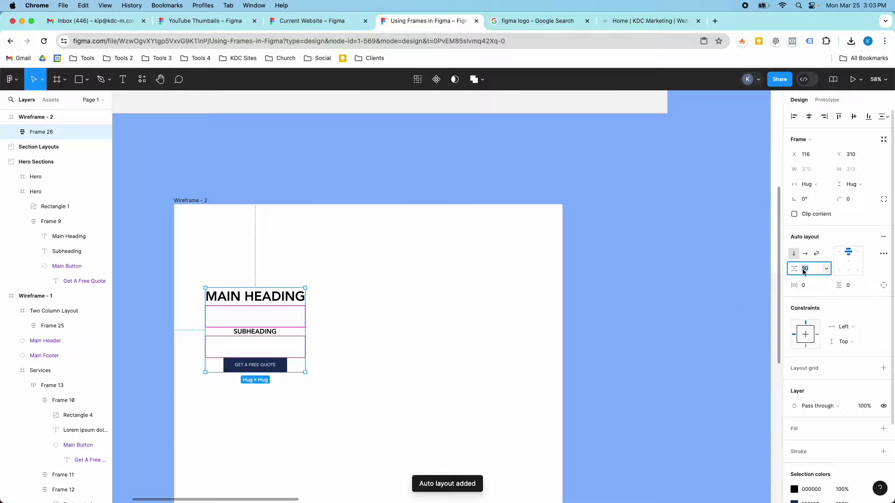
key("Return")
scroll(372, 334, "down", 5)
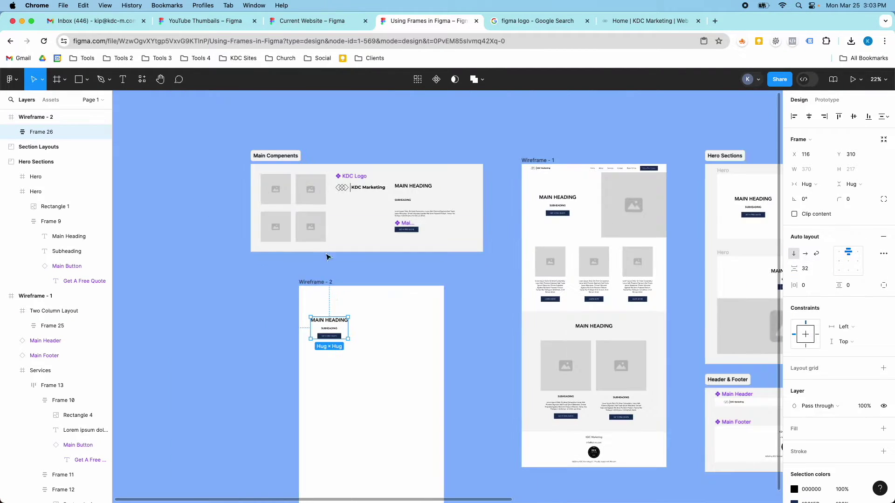
Copy an image placeholder beside the heading block and combine both into a centred auto-layout row with a 100 gap
left_click_drag(311, 195, 350, 380)
left_click(341, 338)
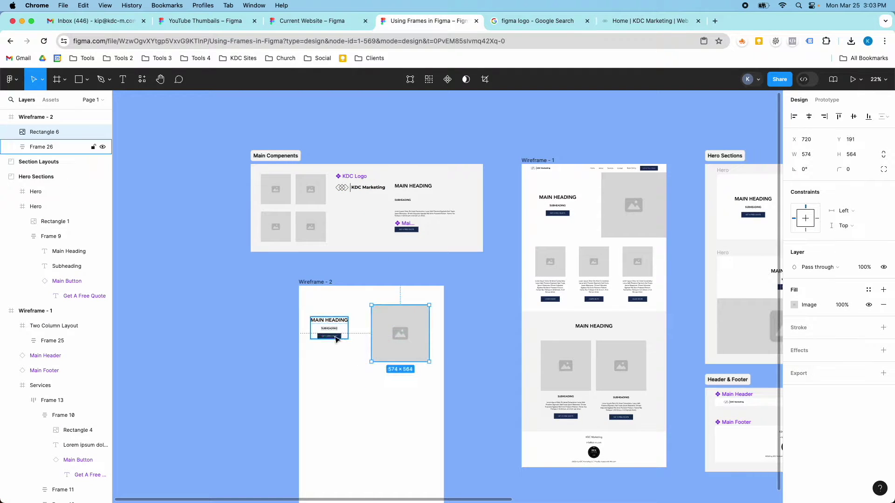
left_click(379, 339, "shift")
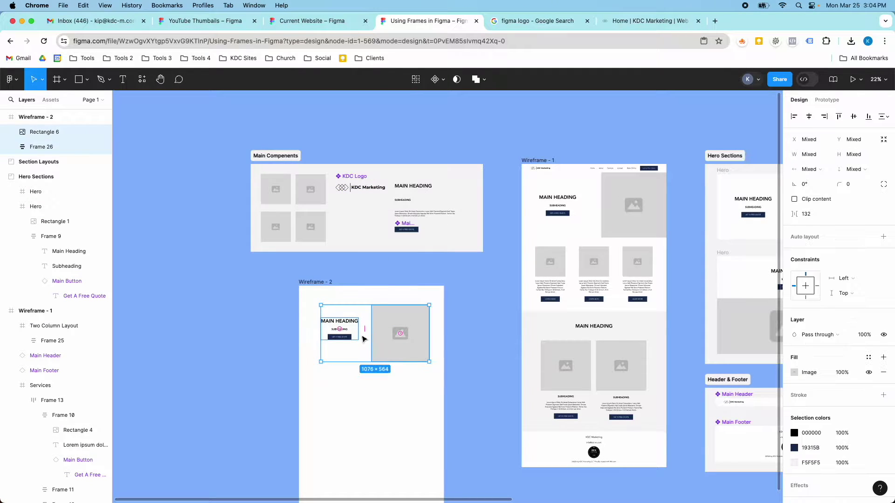
key("shift+a")
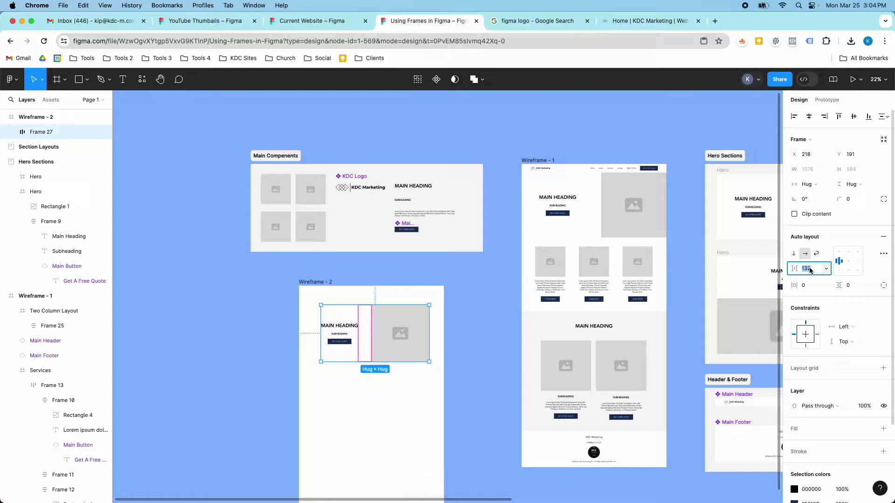
key("Return")
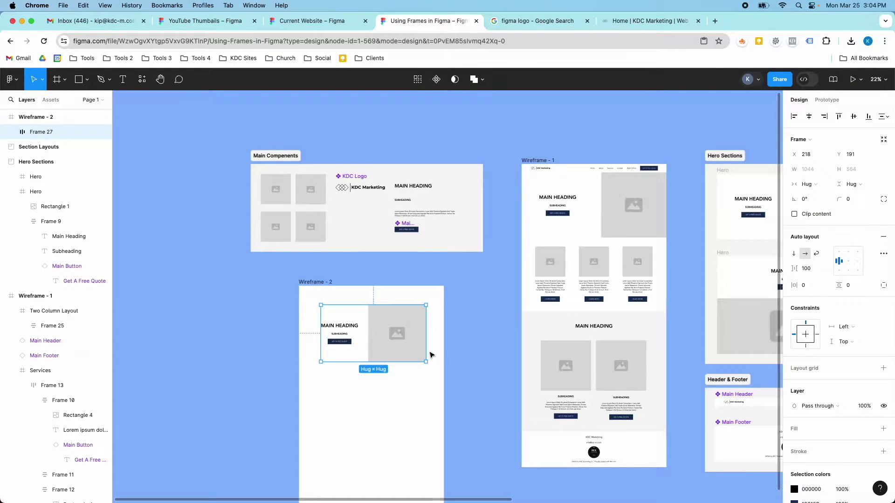
left_click(809, 119)
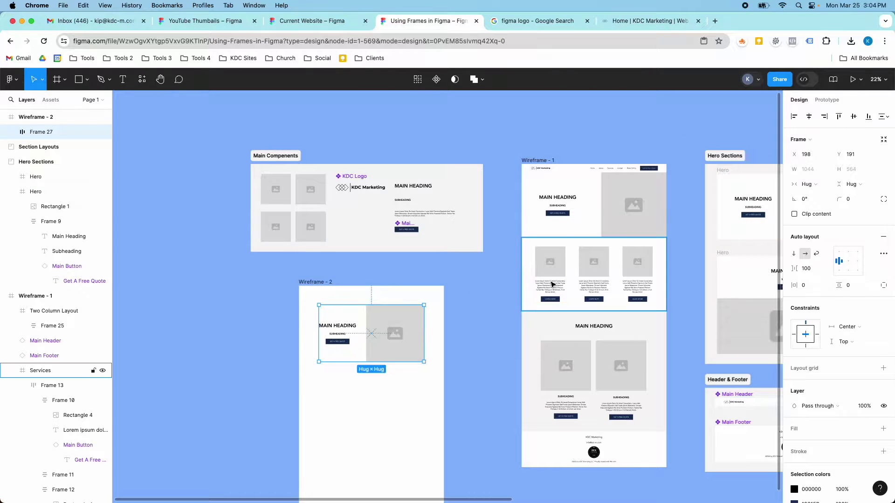
scroll(390, 331, "up", 5)
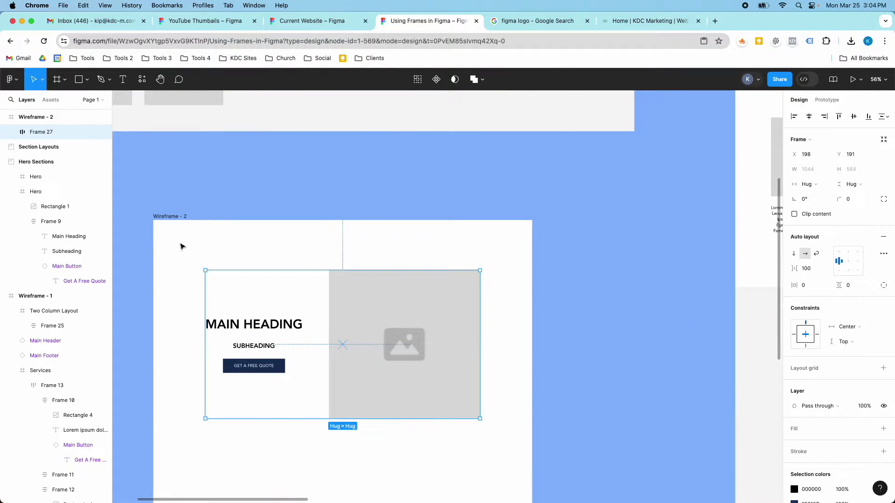
scroll(359, 256, "down", 3)
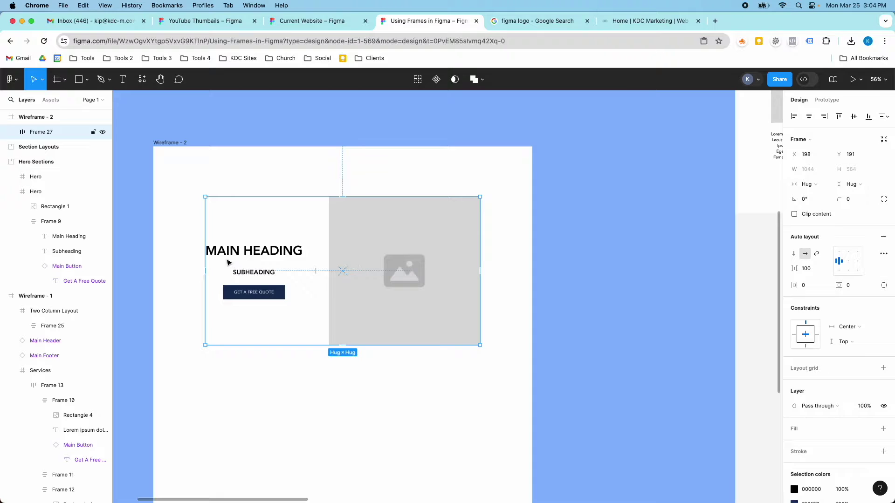
scroll(219, 253, "down", 8)
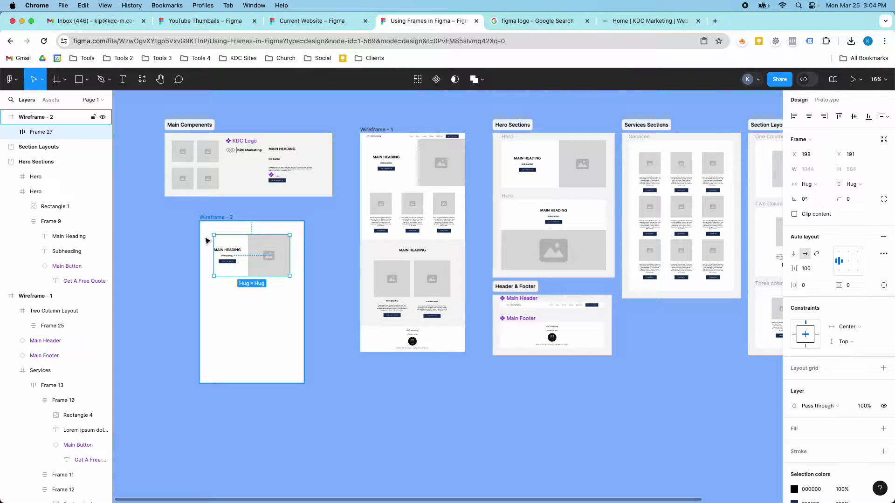
Delete the auto-layout row from Wireframe - 2
scroll(189, 232, "up", 5)
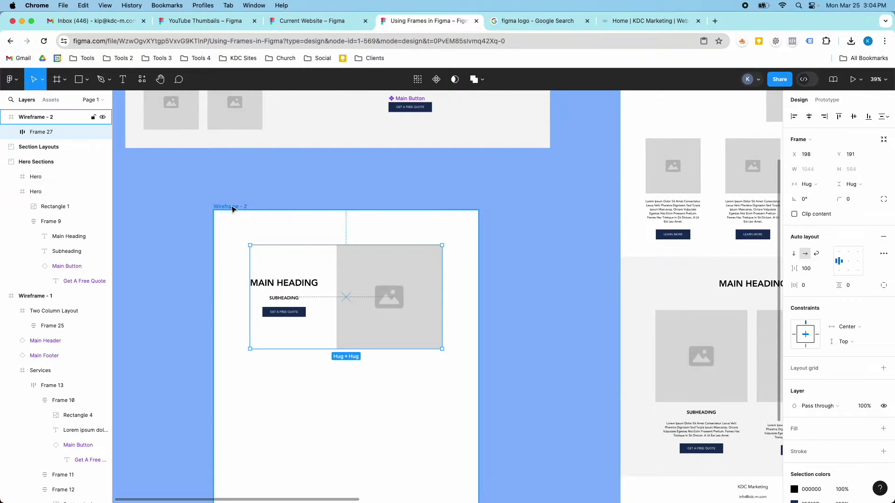
scroll(239, 219, "down", 3)
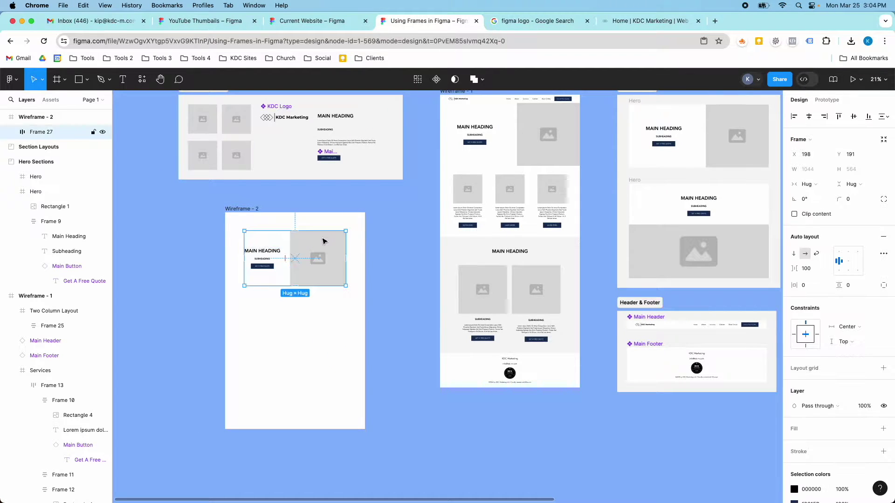
key("Delete")
Copy the two-column Hero section into Wireframe - 2 and place a Main Header at its top
left_click(669, 128)
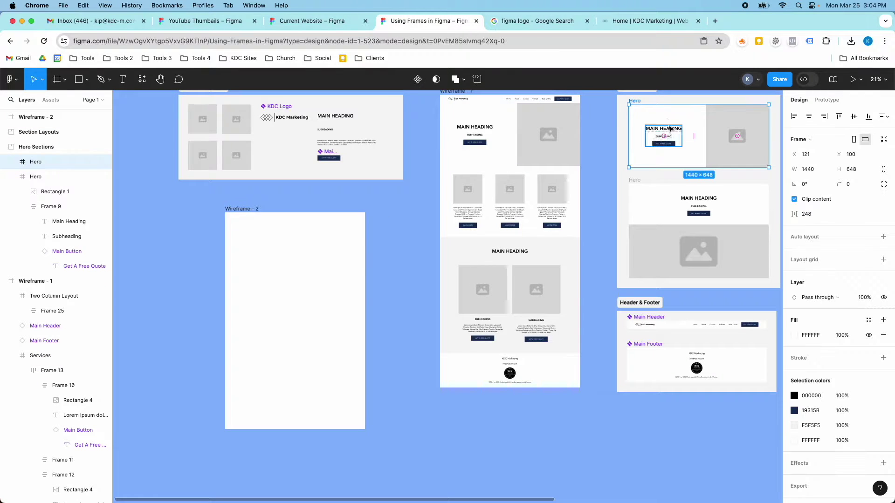
left_click_drag(670, 128, 266, 252)
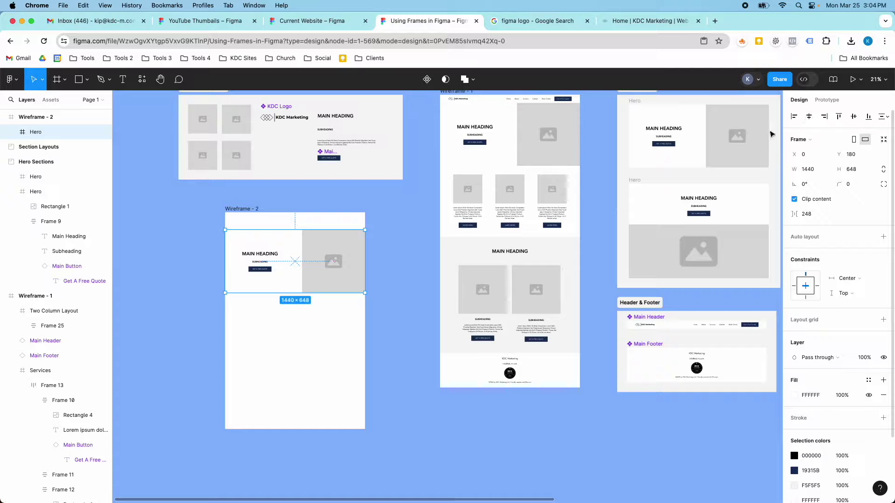
scroll(324, 272, "up", 1)
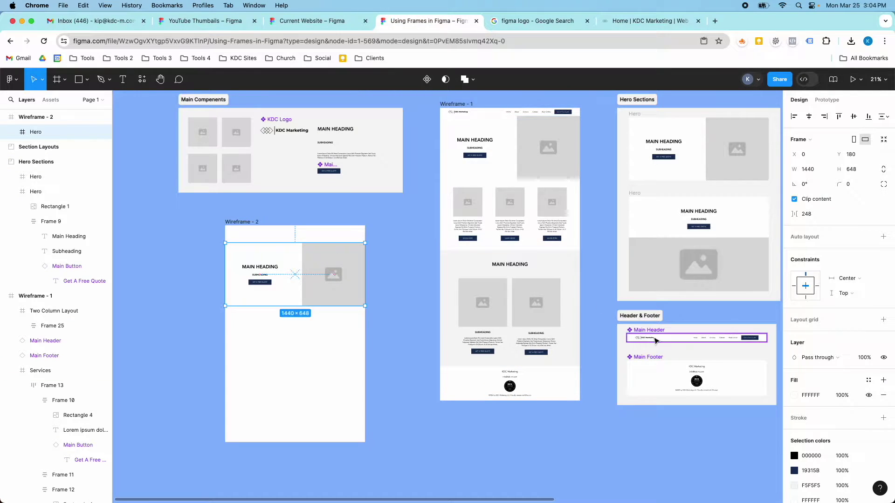
left_click_drag(685, 339, 273, 241)
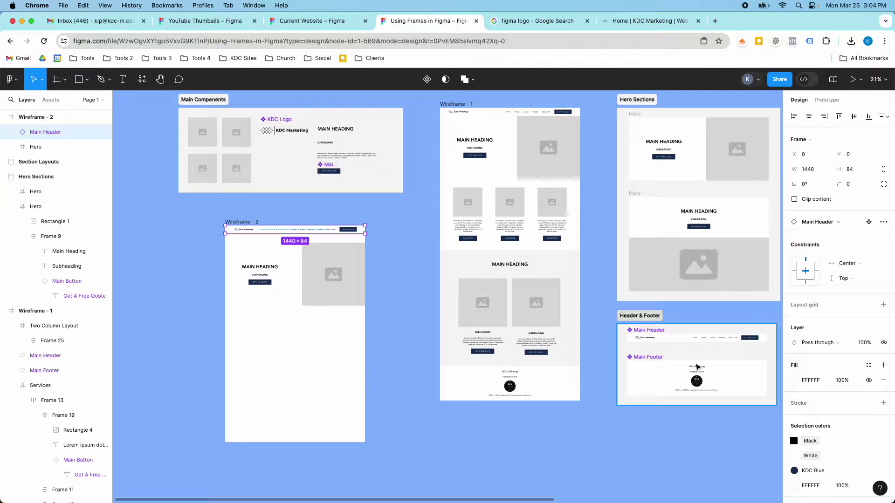
Add a Main Footer copy at Wireframe - 2's bottom and move the Hero to Y 84, left-aligned
left_click_drag(694, 379, 293, 416)
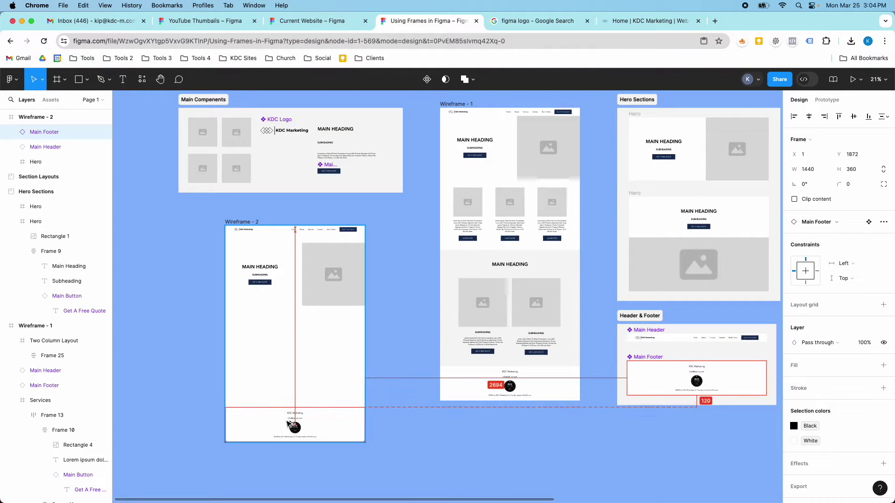
left_click_drag(291, 272, 295, 262)
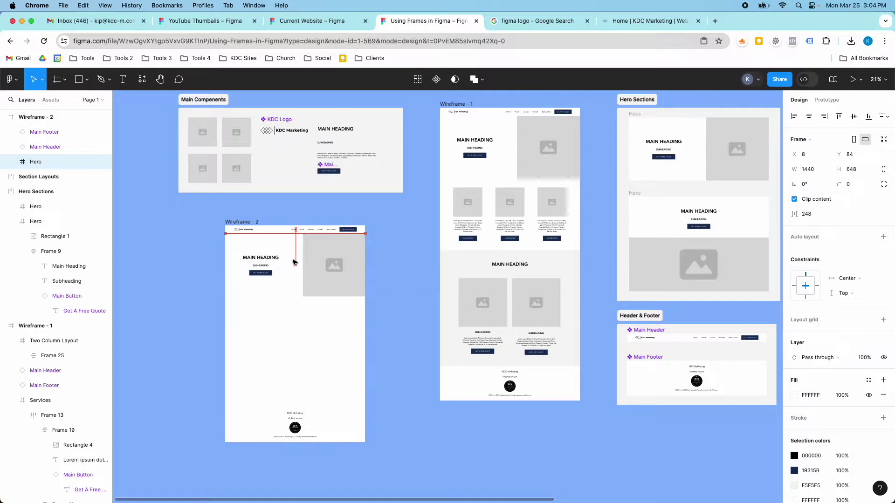
left_click(803, 120)
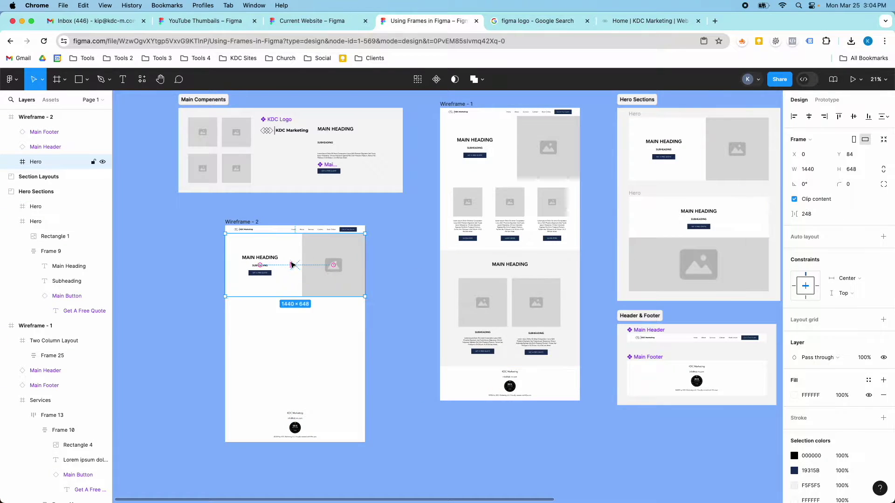
scroll(294, 261, "up", 5)
scroll(293, 278, "down", 3)
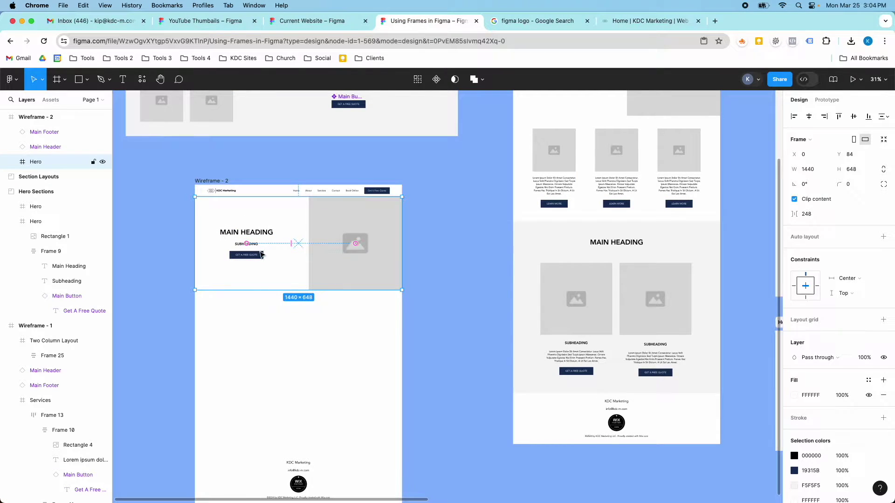
scroll(261, 254, "down", 3)
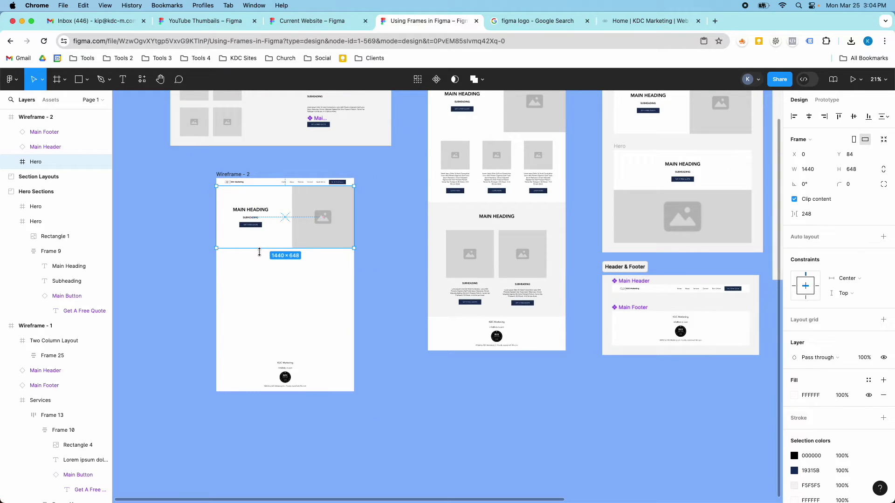
Copy the 1440 × 949 Two Column Layout below the Hero at Y 732, centred horizontally
scroll(587, 301, "up", 2)
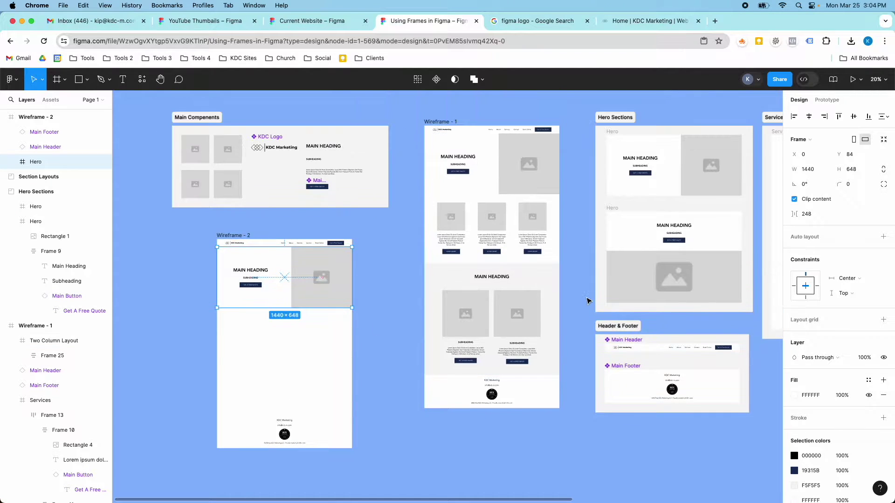
scroll(586, 298, "right", 5)
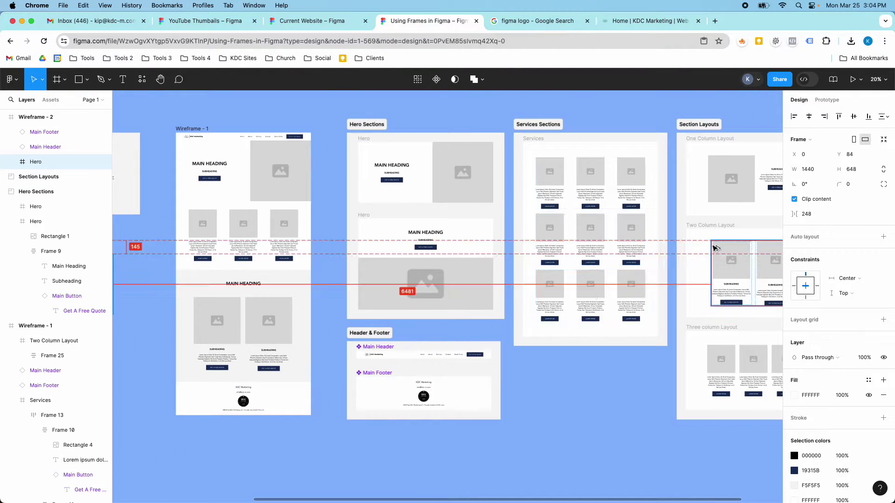
left_click_drag(716, 248, 220, 320)
scroll(225, 336, "up", 5)
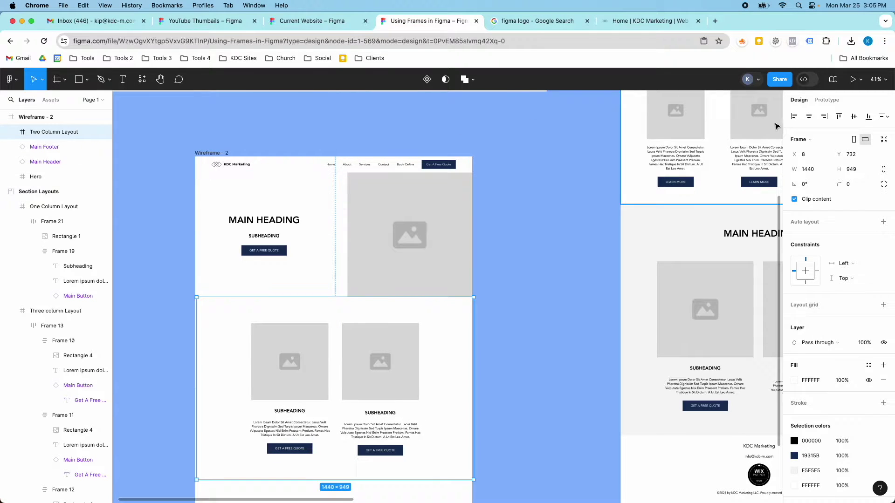
left_click(809, 117)
scroll(361, 326, "down", 5)
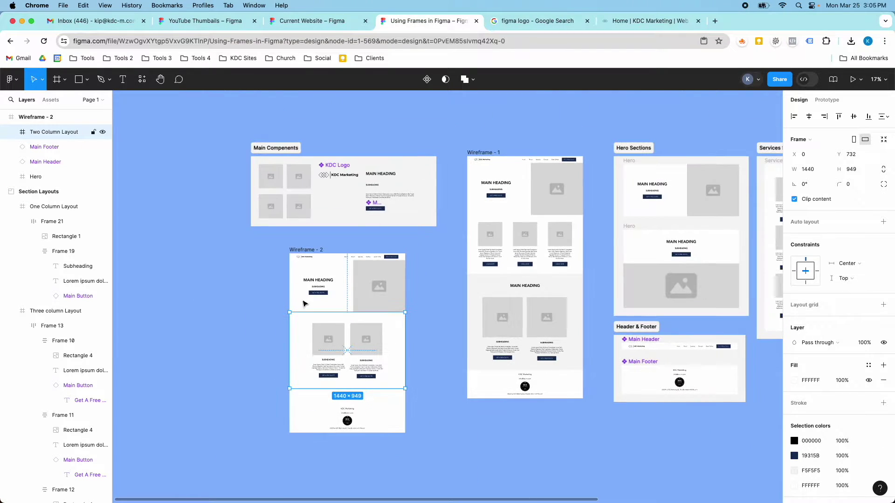
left_click(58, 86)
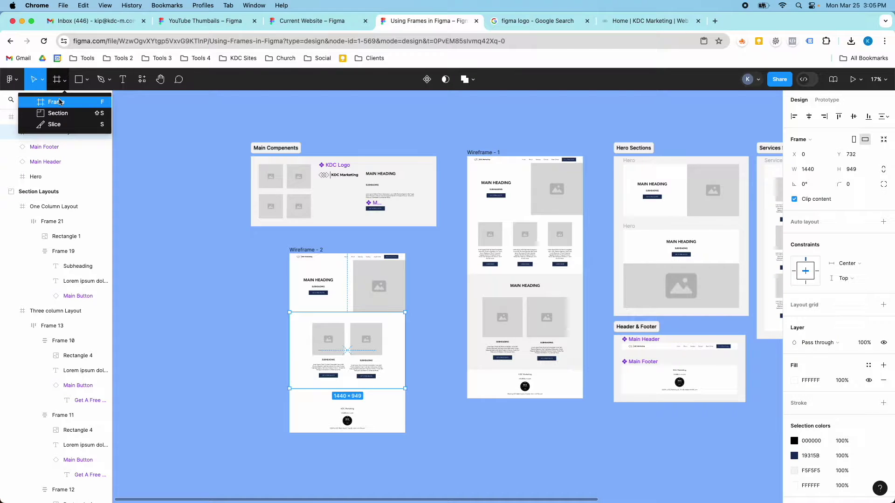
Create a 1440 × 1024 Desktop frame, Wireframe - 3, to the left of Wireframe - 2
left_click(60, 99)
left_click(816, 224)
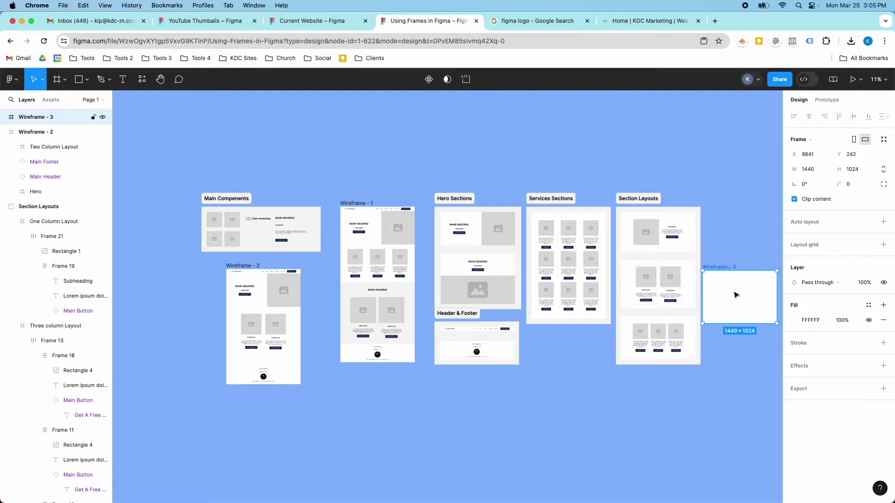
left_click_drag(734, 294, 303, 308)
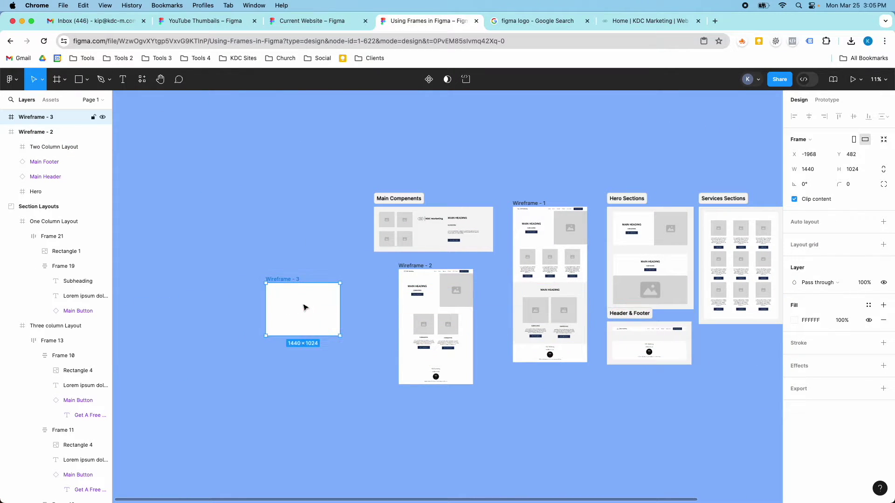
scroll(303, 308, "up", 5)
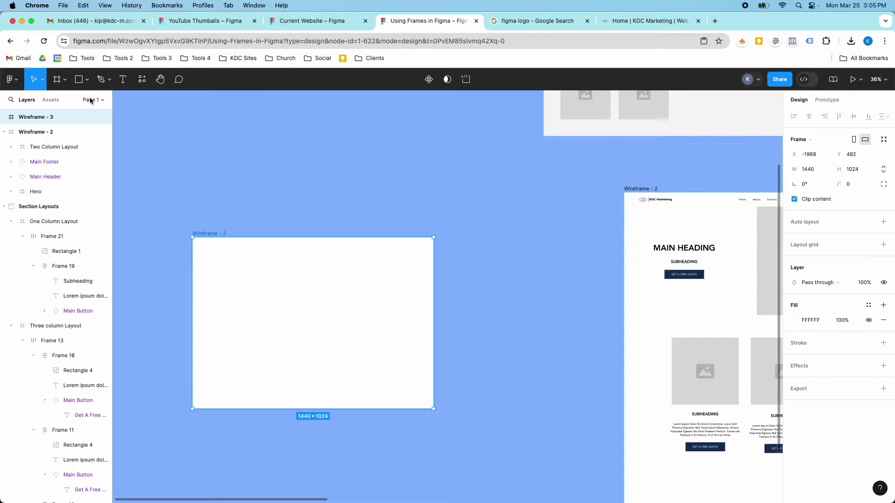
Draw a 200 × 200 circle in Wireframe - 3 and copy in the Lorem ipsum paragraph
left_click(87, 79)
left_click(72, 136)
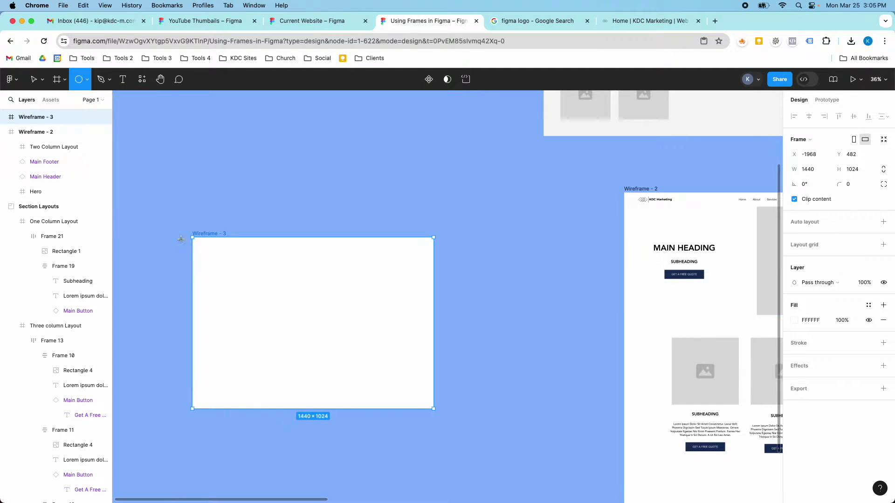
mouse_move(226, 277)
left_mouse_down()
mouse_move(247, 315)
mouse_move(256, 307)
left_mouse_up()
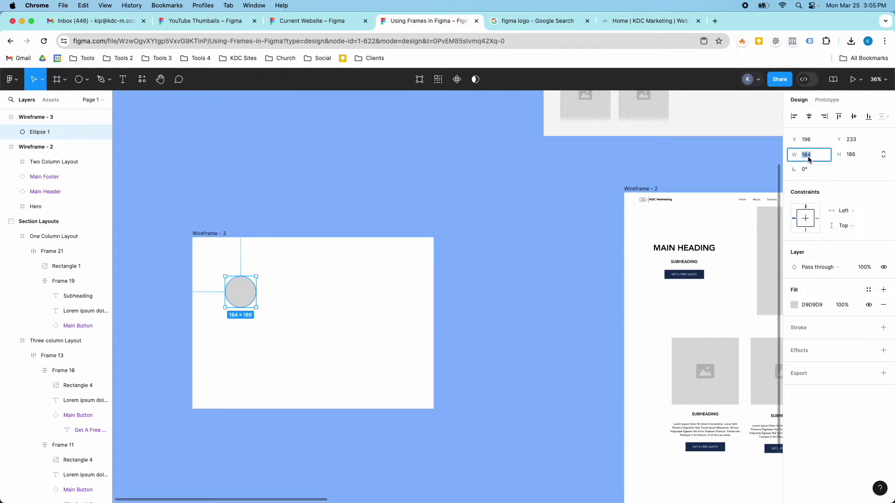
type("200")
key("Tab")
type("200")
key("Return")
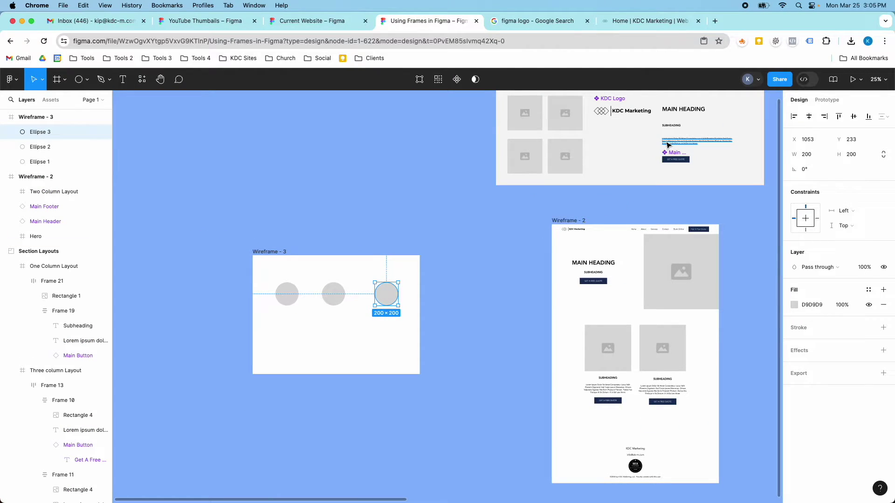
left_click_drag(667, 145, 273, 325)
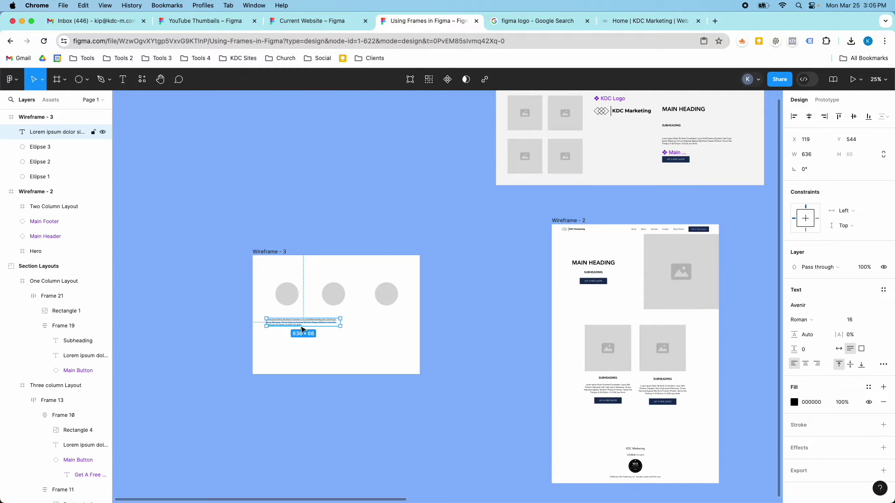
Copy the main button and subheading into Wireframe - 3, then narrow and centre-align the body text under the circle
left_click_drag(675, 159, 292, 348)
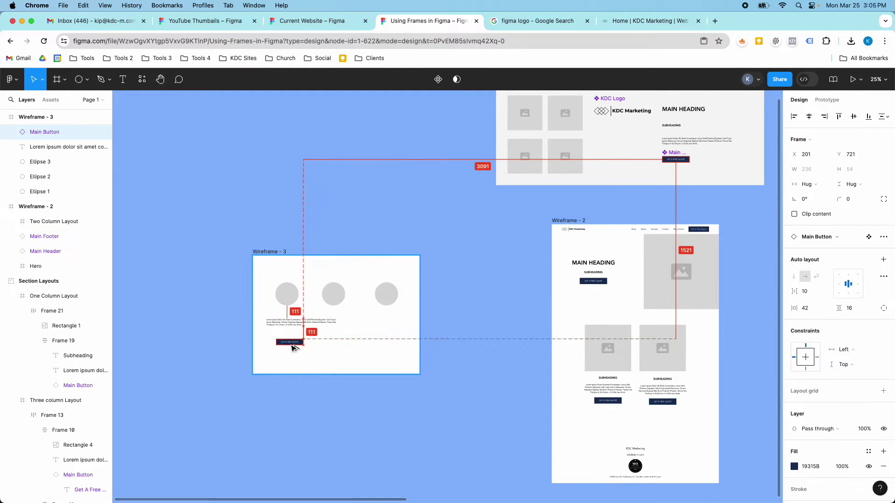
left_click_drag(671, 125, 285, 316)
scroll(286, 316, "up", 5)
left_click(289, 323)
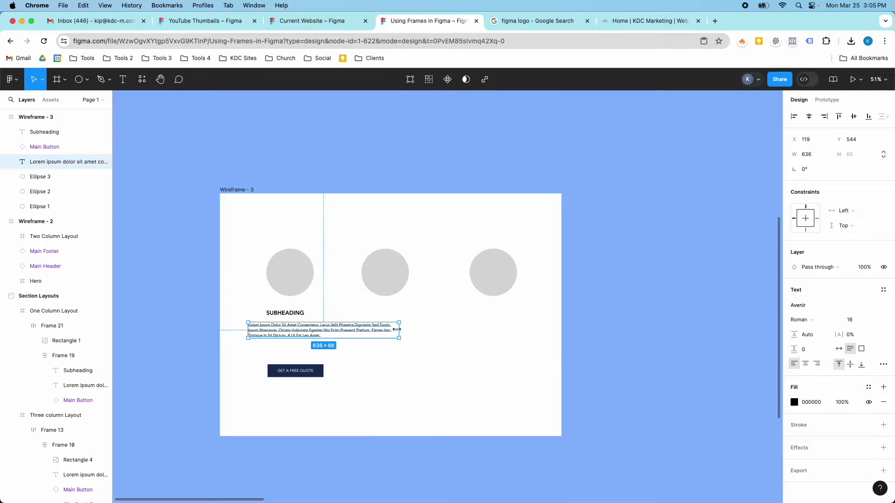
left_click_drag(397, 330, 285, 309)
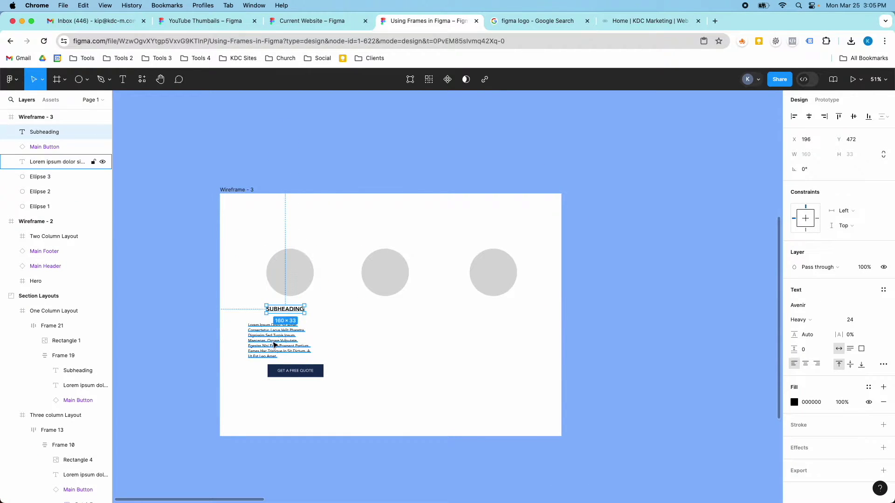
left_click_drag(275, 344, 285, 343)
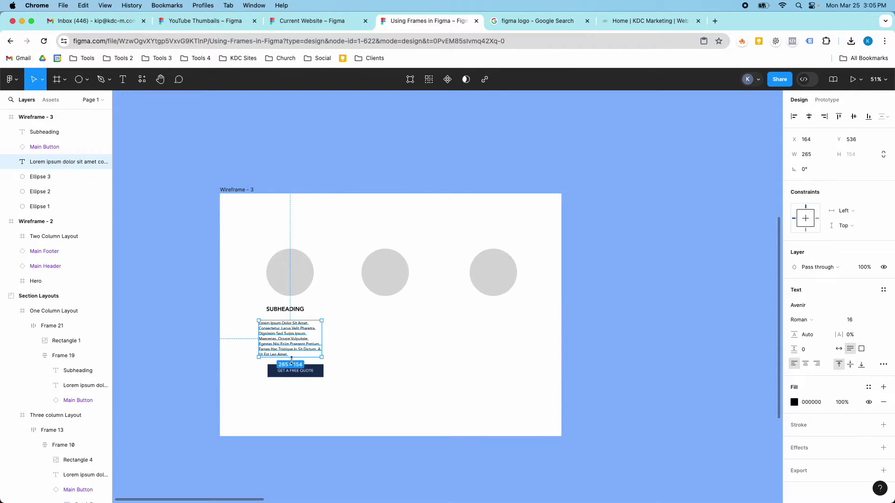
left_click(805, 364)
Wrap the circle, subheading, body text and button together in a vertical auto layout
left_click(299, 311)
left_click(291, 337, "shift")
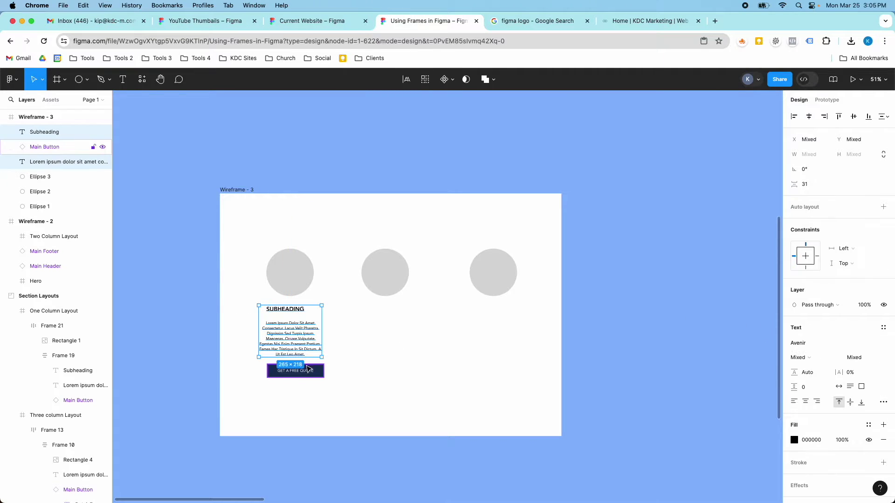
left_click(295, 370, "shift")
left_click(290, 292, "shift")
key("shift+a")
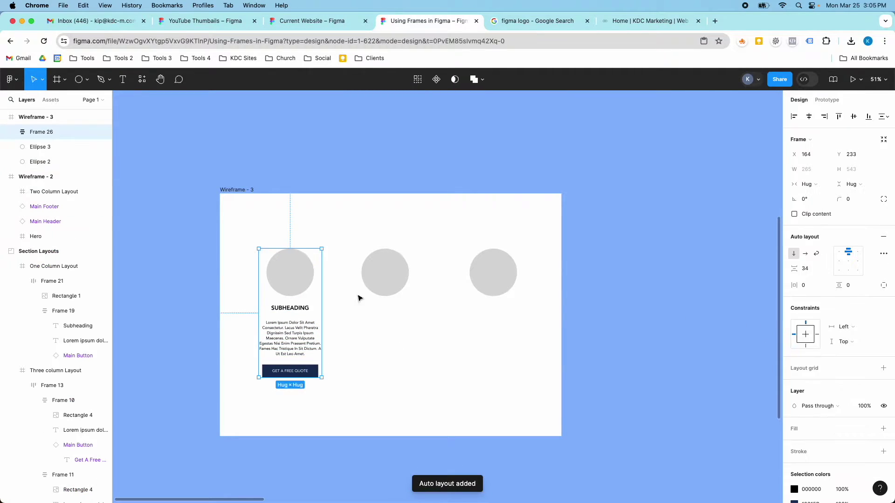
Set the card's item spacing to 32 and delete the middle and right circles
left_click(806, 269)
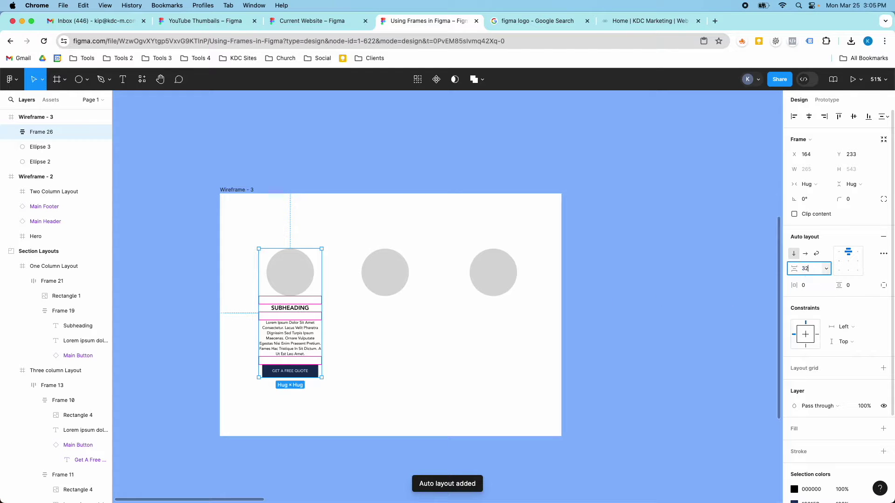
type("32")
key("Return")
left_click(394, 279)
key("Delete")
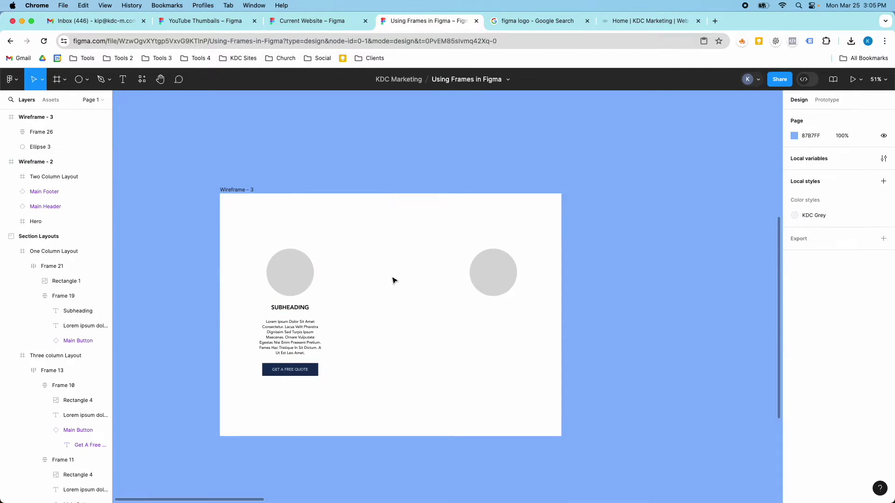
left_click(480, 273)
key("Delete")
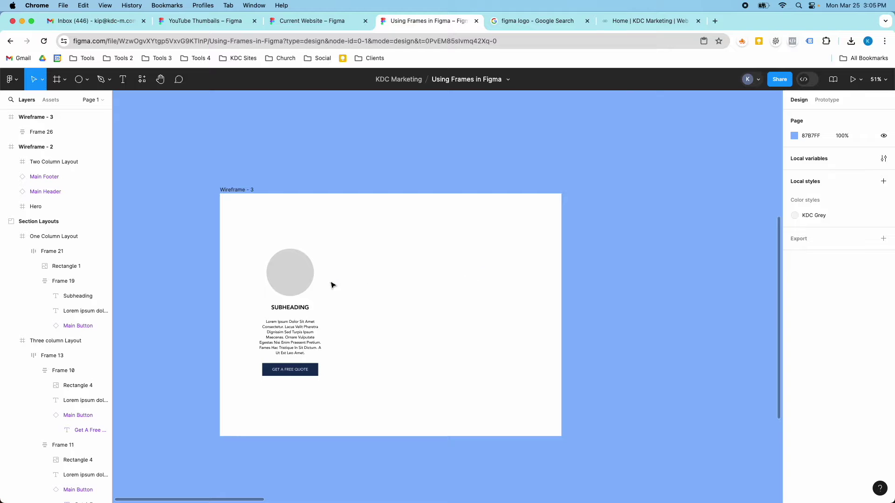
Duplicate the card into three and wrap them in a horizontal auto layout with 100 spacing
left_click(311, 295)
left_click_drag(327, 297, 480, 297)
left_click_drag(540, 296, 262, 341)
key("shift+a")
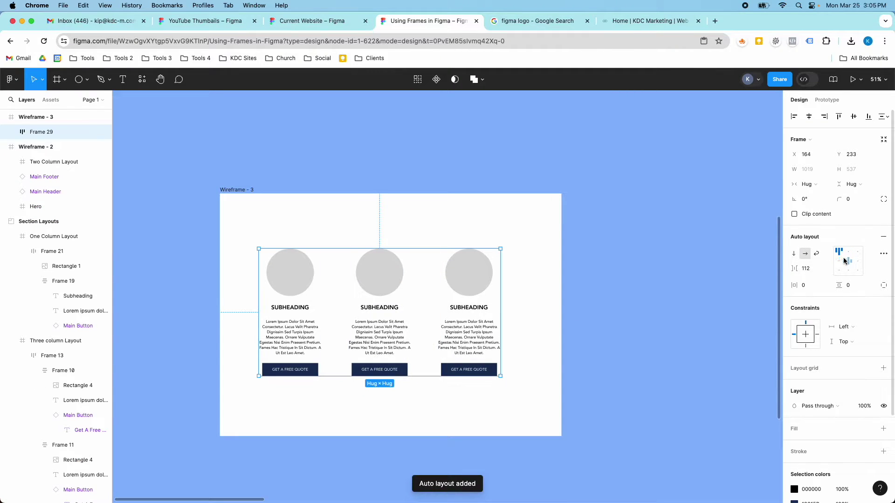
left_click(810, 270)
type("100")
key("Return")
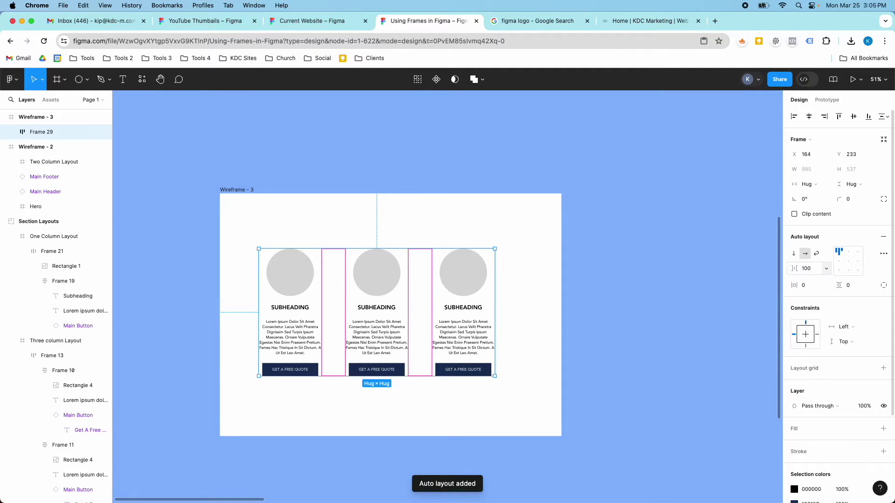
Shorten Wireframe - 3 to 1440 × 910 and centre the card row vertically
left_click(250, 211)
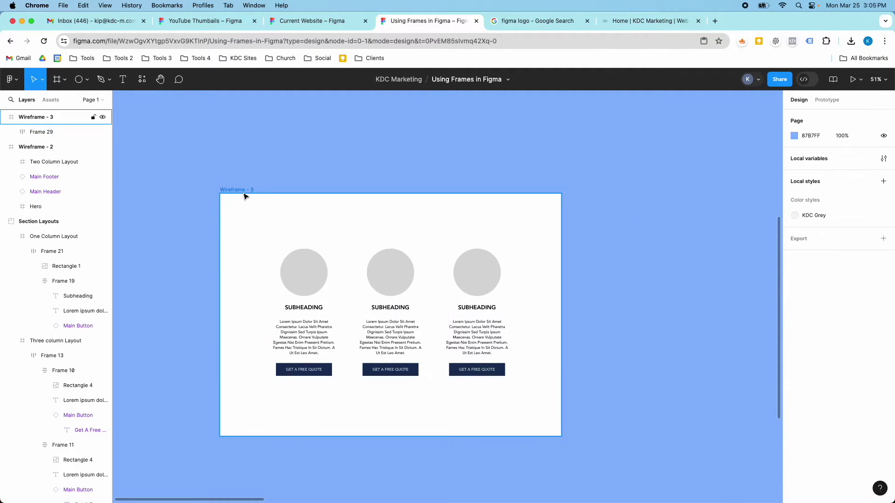
left_click(245, 192)
left_click_drag(261, 193, 269, 220)
left_click(299, 293)
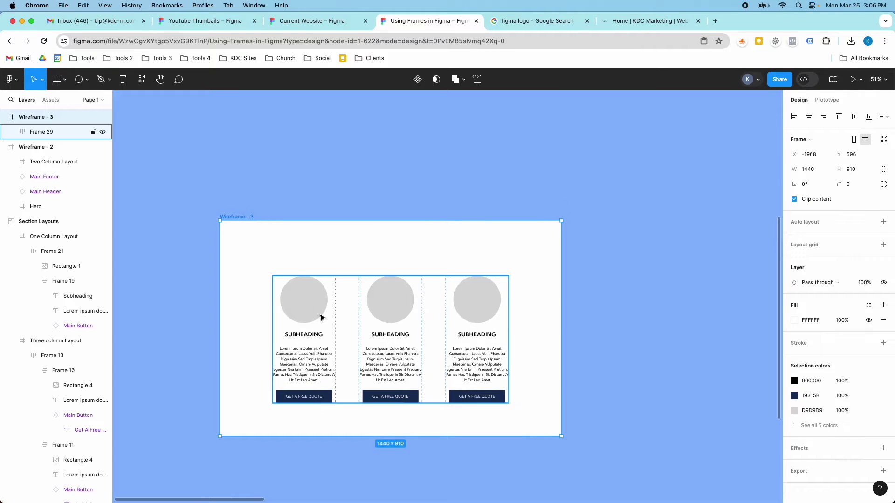
left_click(854, 117)
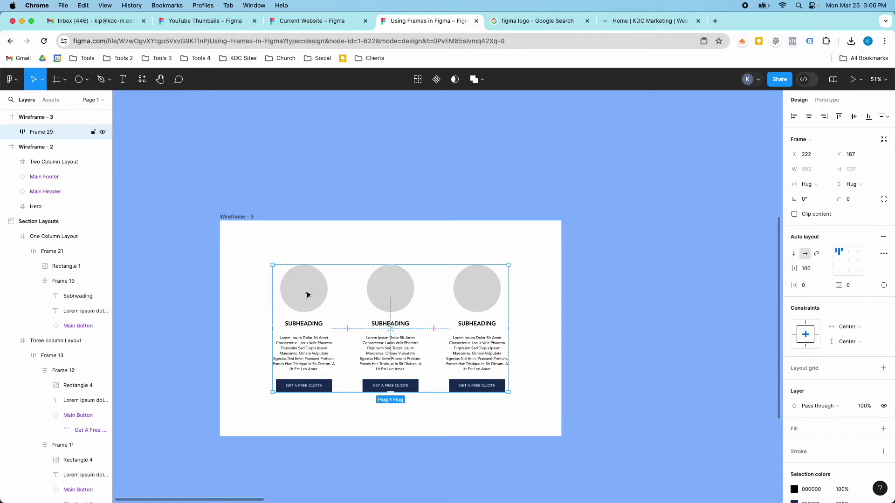
Rename the Wireframe - 3 frame to 'Our Team Section'
left_click(34, 122)
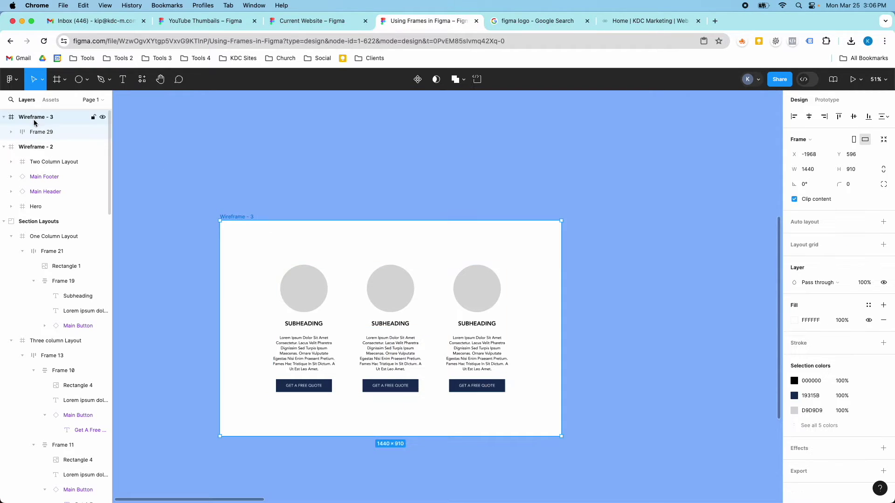
right_click(47, 120)
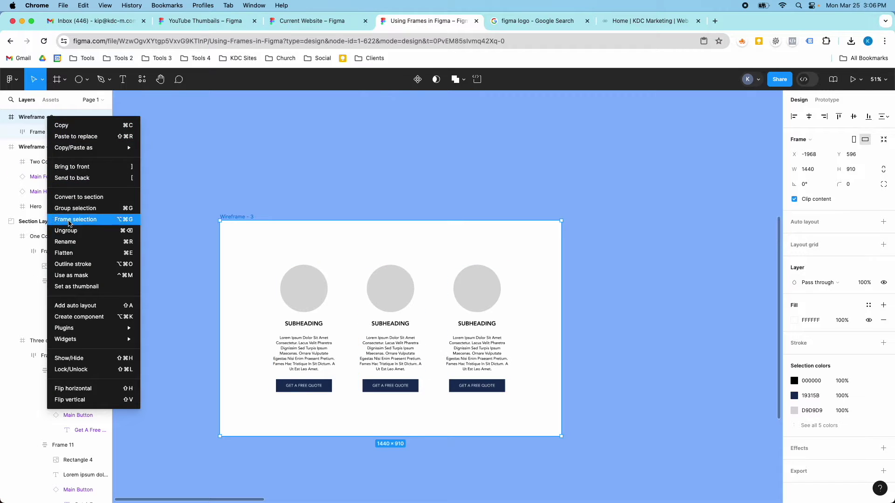
left_click(76, 240)
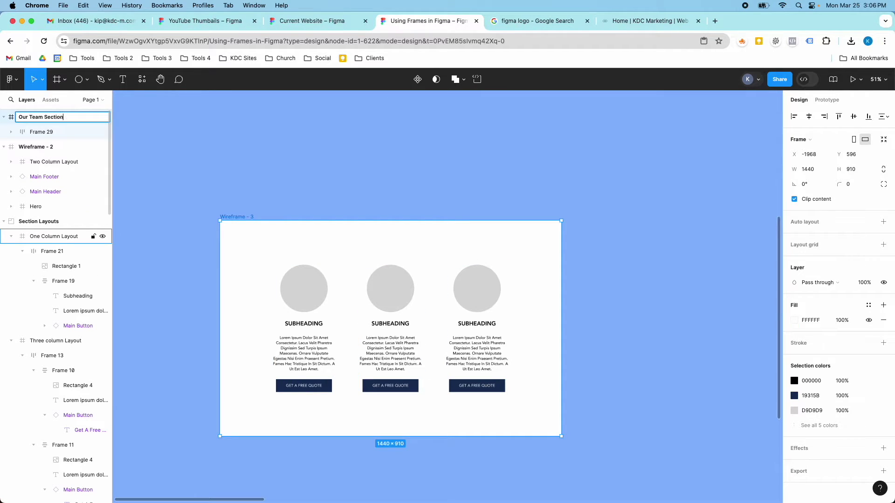
key("Return")
scroll(256, 296, "down", 5)
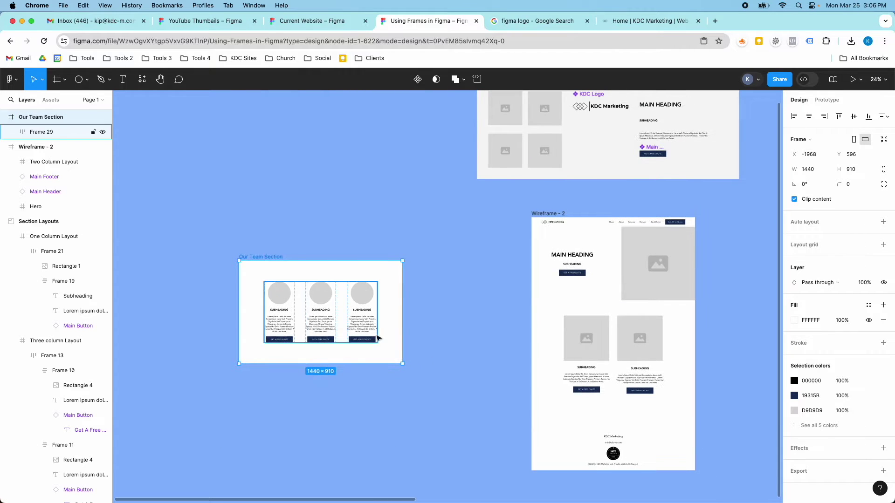
Constrain Wireframe - 2's Main Footer to Bottom and extend the frame to 2787 tall
left_click(556, 217)
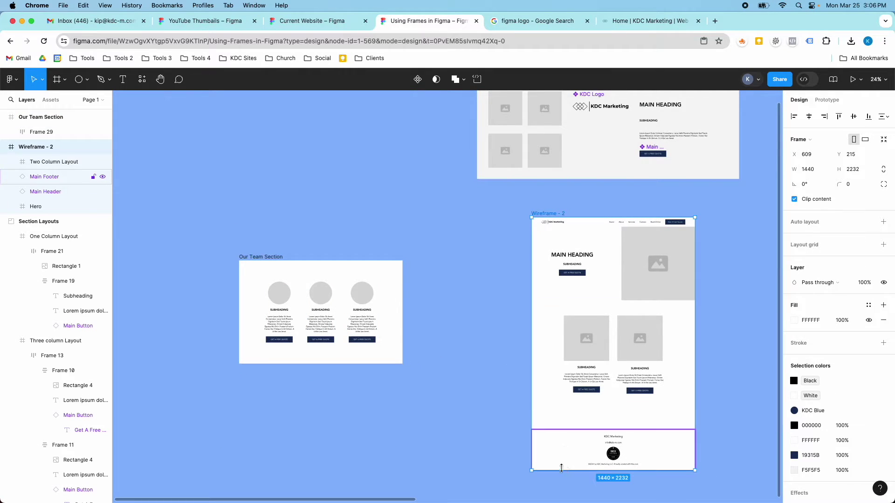
scroll(562, 493, "down", 3)
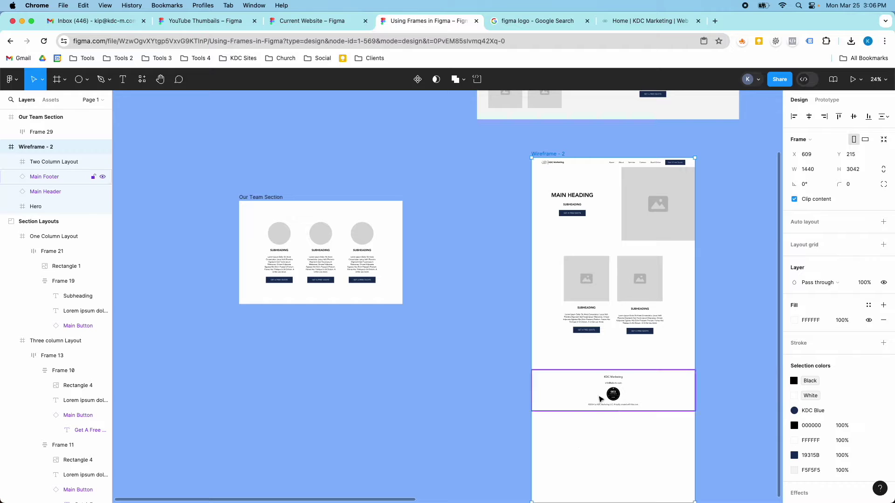
left_click(587, 396)
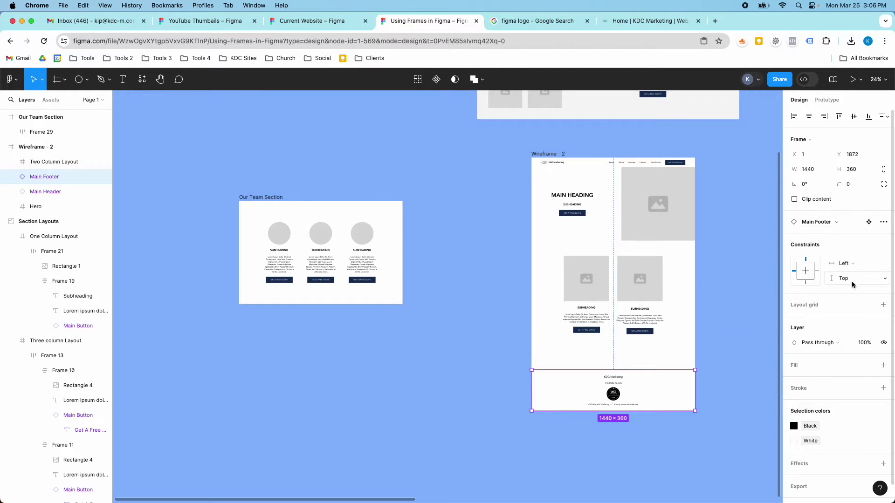
left_click(850, 282)
left_click(848, 290)
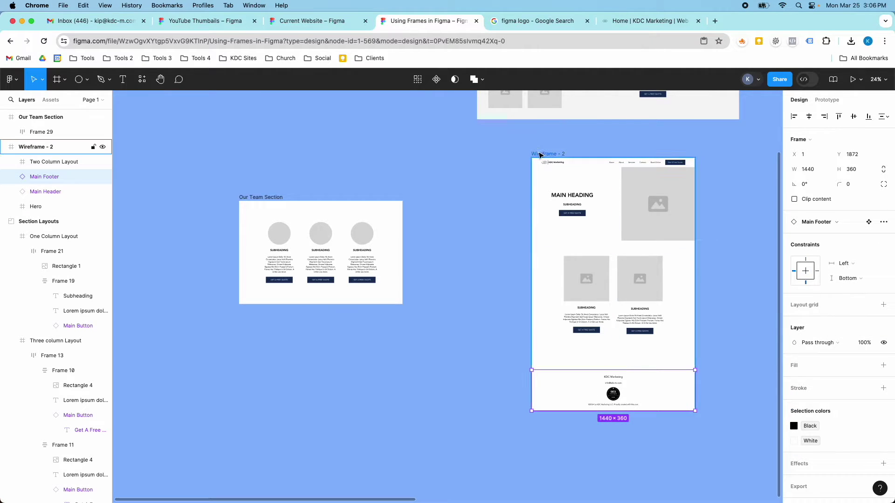
left_click(541, 154)
left_click_drag(549, 411, 537, 474)
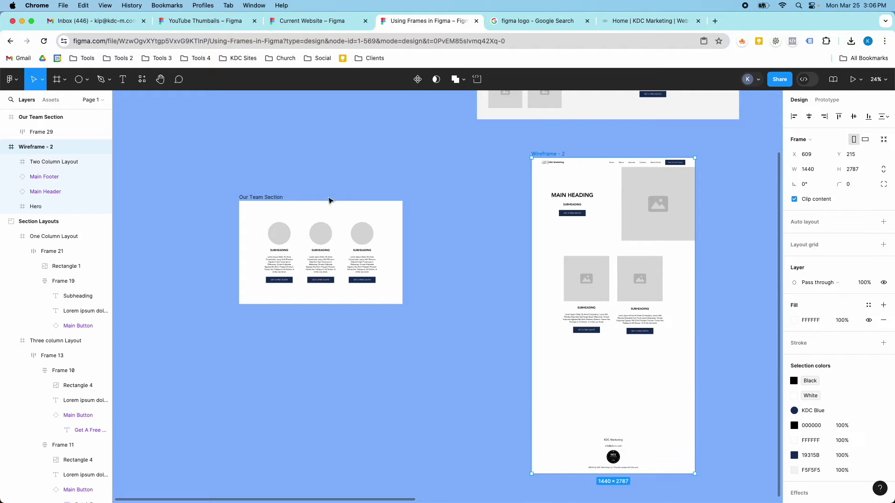
Place the Our Team Section copy inside Wireframe - 2, just above the footer
left_click(312, 218)
left_click_drag(261, 214, 296, 254)
left_click(304, 237)
left_click(269, 240)
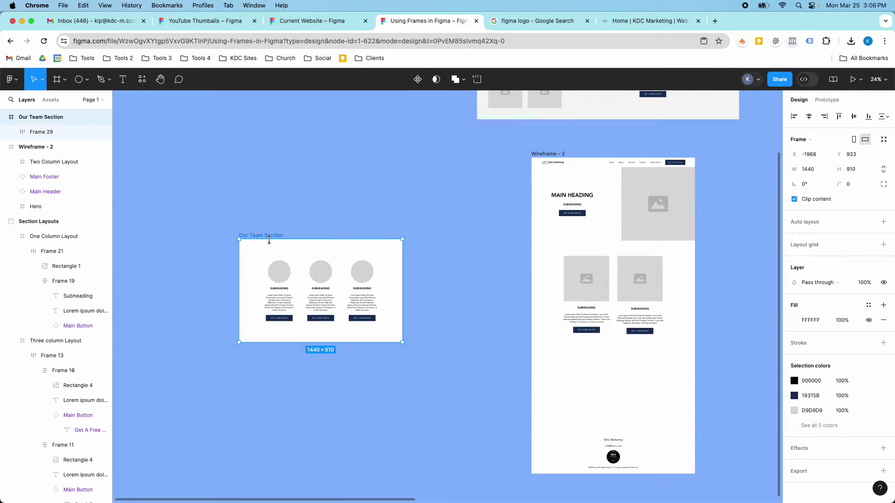
left_click_drag(294, 260, 566, 364)
scroll(566, 364, "down", 3)
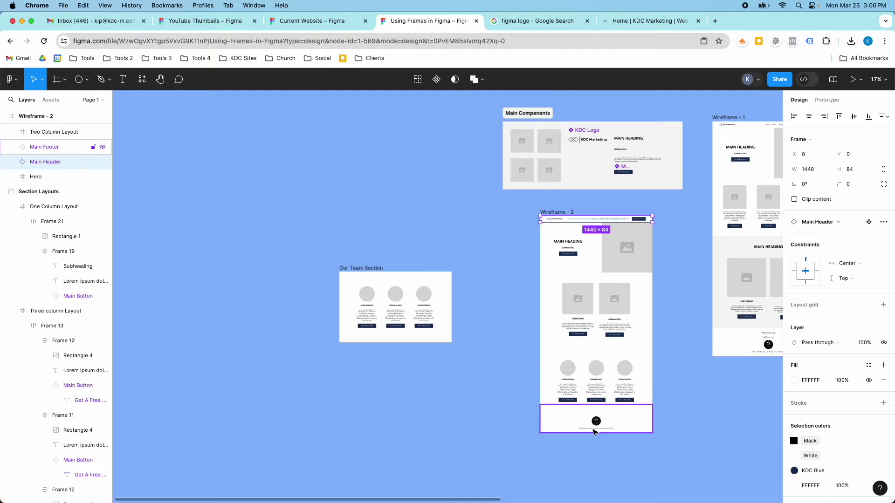
Adjust the Main Footer's height at the bottom of Wireframe - 2
left_click(567, 415)
left_click_drag(567, 415, 559, 426)
left_click(560, 415)
scroll(598, 259, "up", 5)
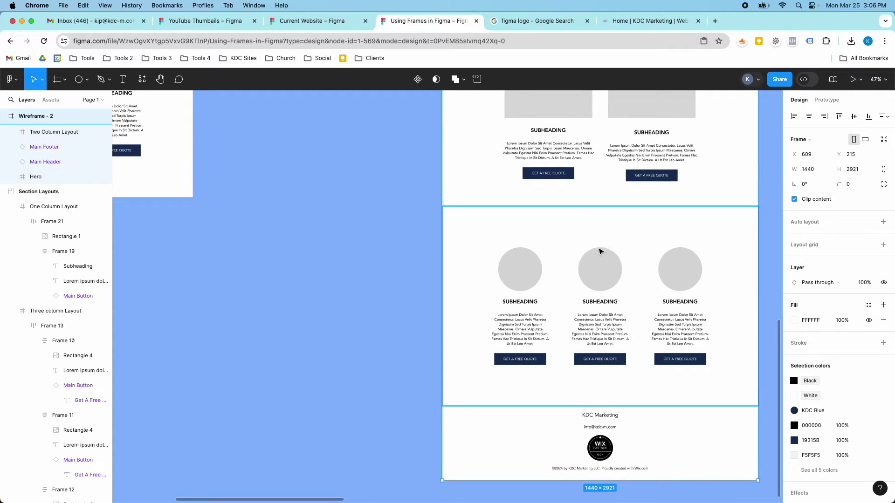
Nudge the team section into place at Y 1681 and select the standalone Our Team Section frame
left_click(603, 229)
mouse_move(603, 230)
left_mouse_down()
mouse_move(602, 236)
mouse_move(598, 224)
left_mouse_up()
scroll(598, 229, "up", 6)
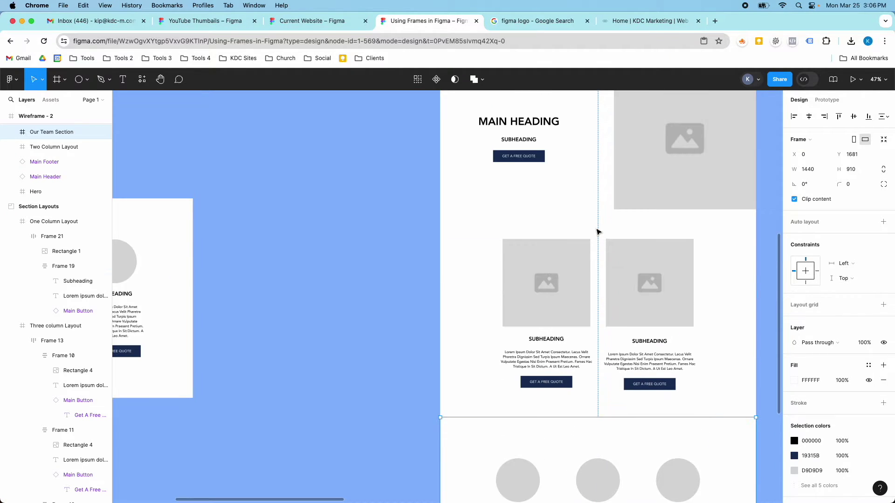
scroll(598, 232, "down", 8)
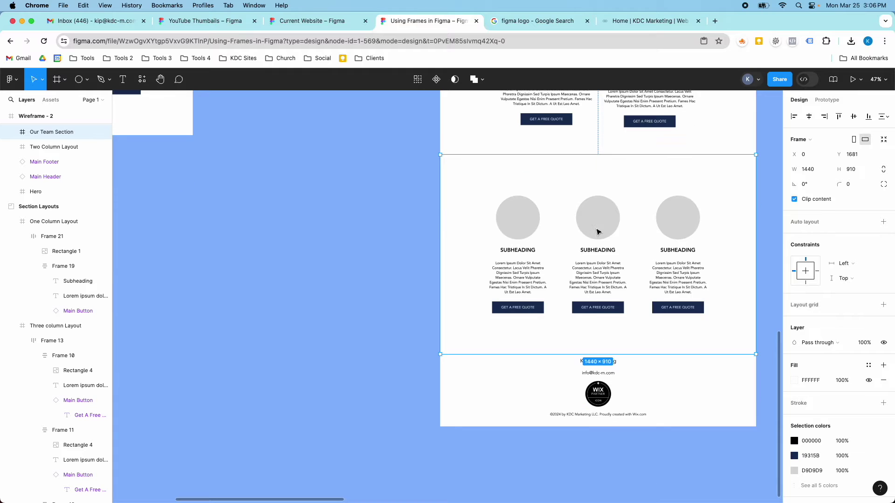
scroll(595, 240, "down", 5)
scroll(592, 256, "up", 5)
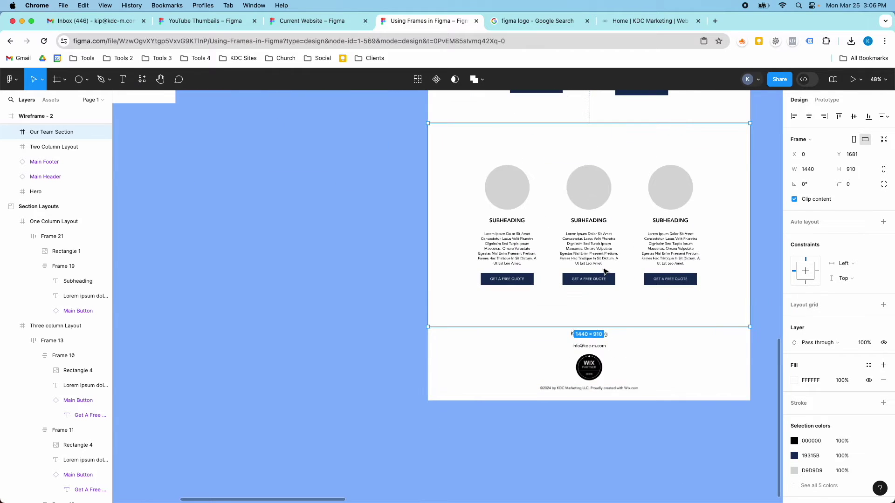
scroll(592, 244, "up", 3)
scroll(591, 244, "down", 10)
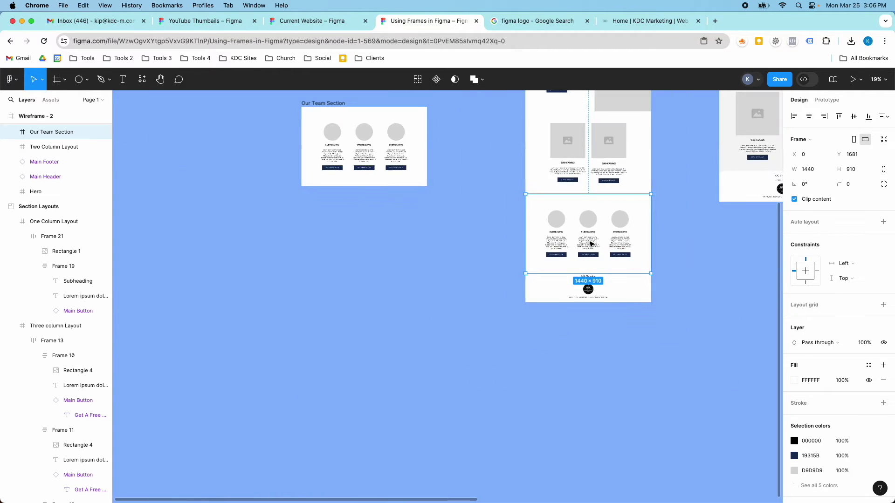
scroll(452, 197, "up", 3)
scroll(410, 196, "up", 1)
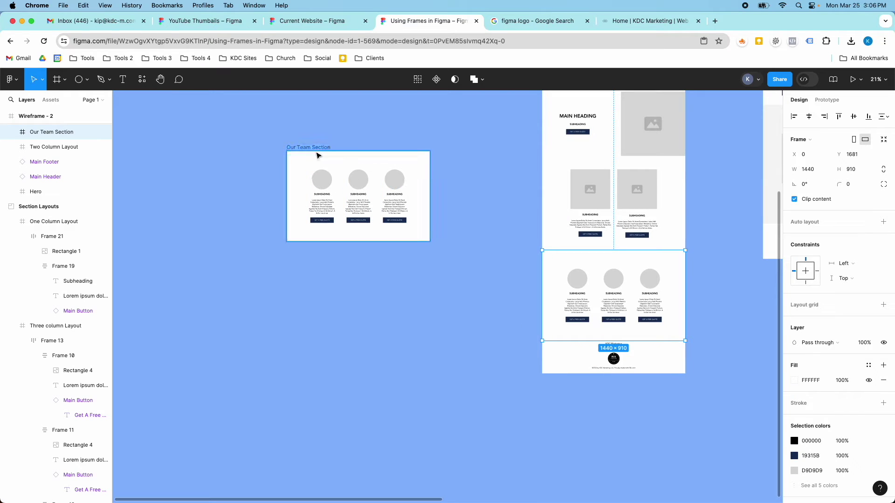
left_click(306, 148)
scroll(422, 182, "down", 6)
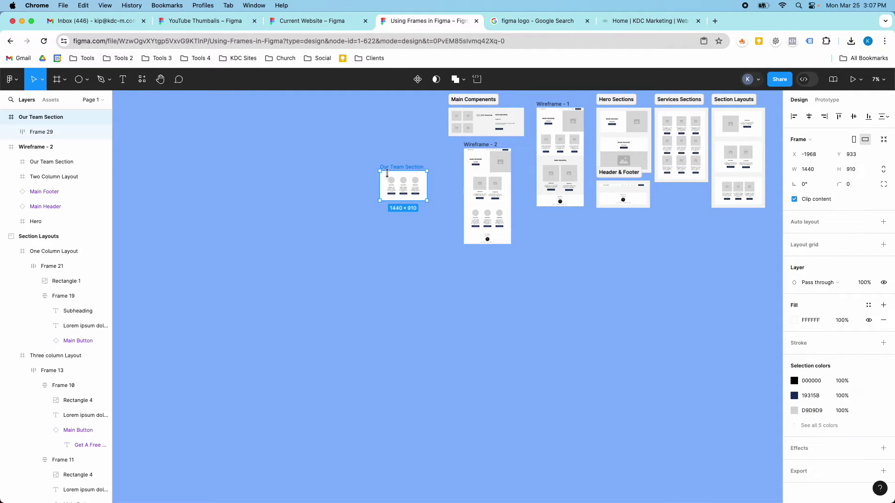
Duplicate the Our Team Section frame and wrap both copies in a new section
left_click_drag(386, 177, 386, 222)
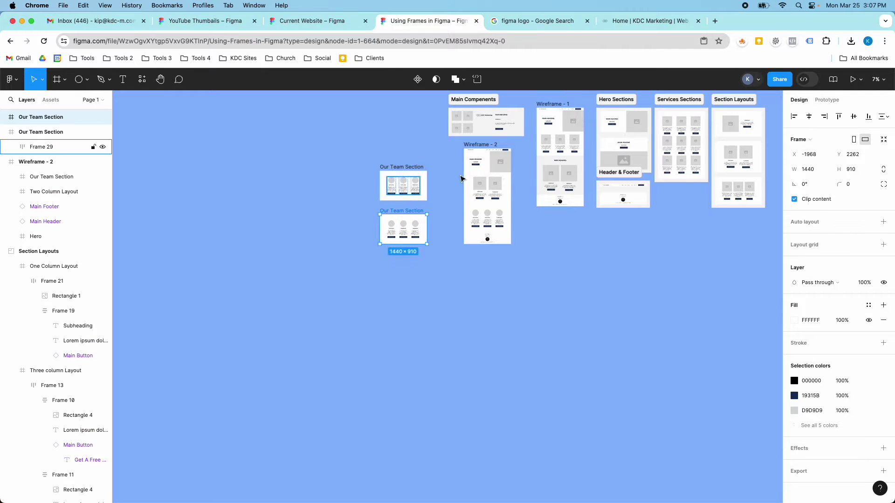
scroll(429, 198, "up", 3)
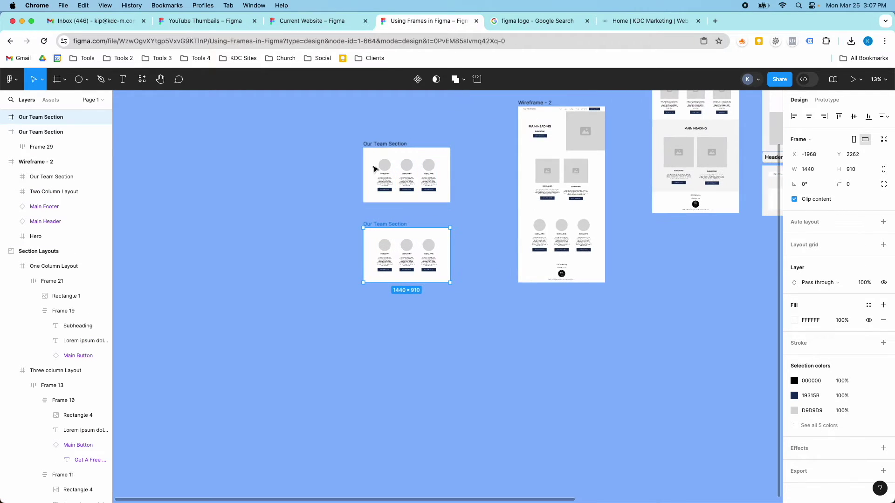
left_click_drag(343, 133, 480, 312)
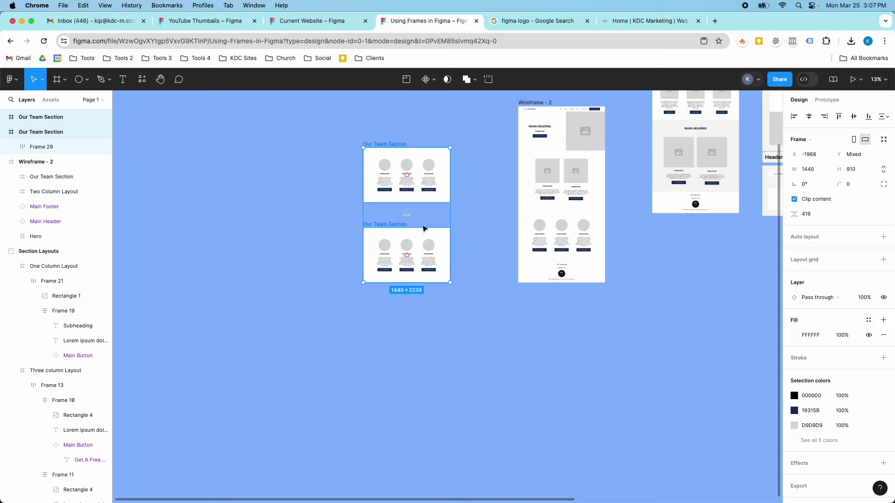
right_click(423, 229)
left_click(459, 336)
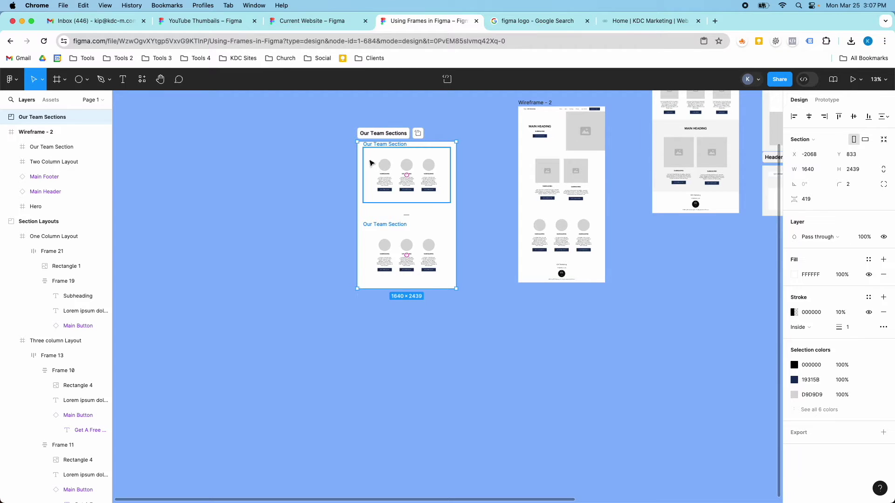
Move the Our Team Sections section beside Hero Sections
scroll(370, 162, "up", 3)
scroll(437, 238, "down", 3)
key("Escape")
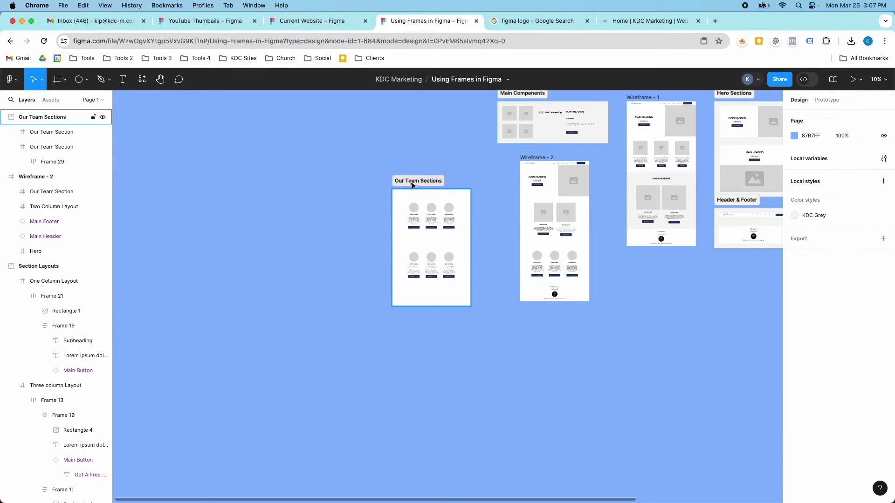
left_click_drag(412, 185, 731, 259)
Lengthen Wireframe - 2 to 4150 high
scroll(620, 254, "up", 5)
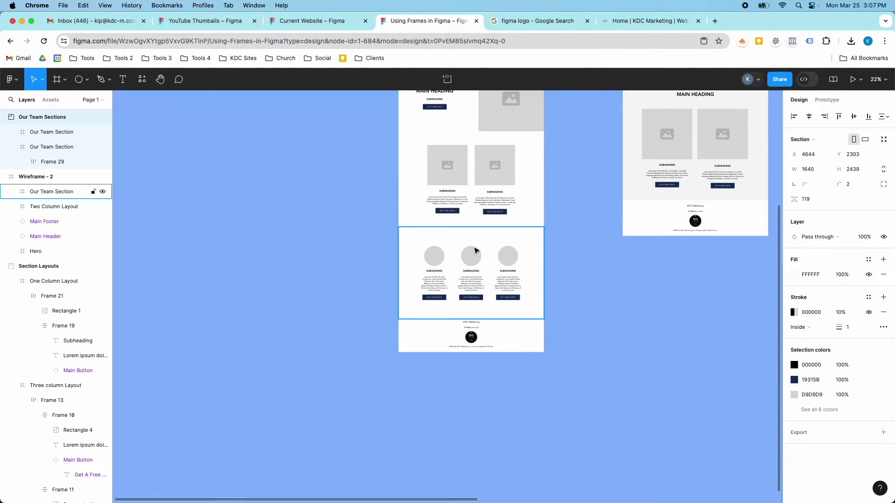
scroll(475, 250, "up", 2)
left_click(413, 116)
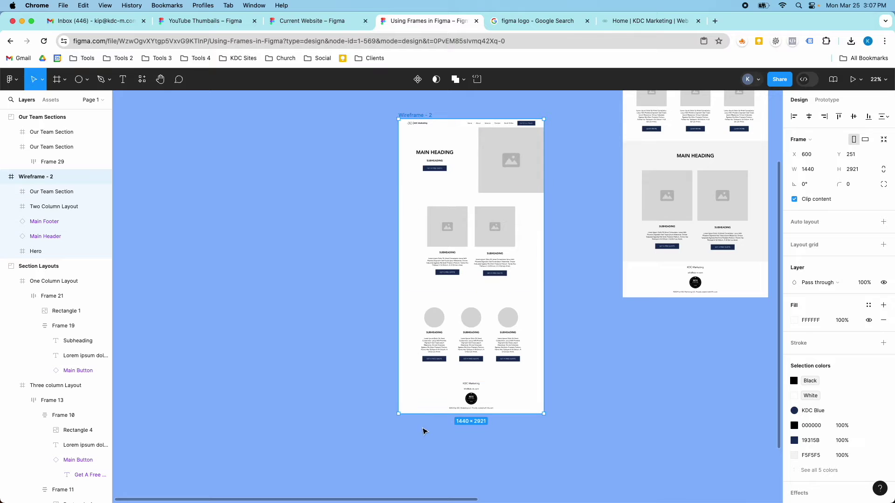
left_click_drag(420, 423, 422, 501)
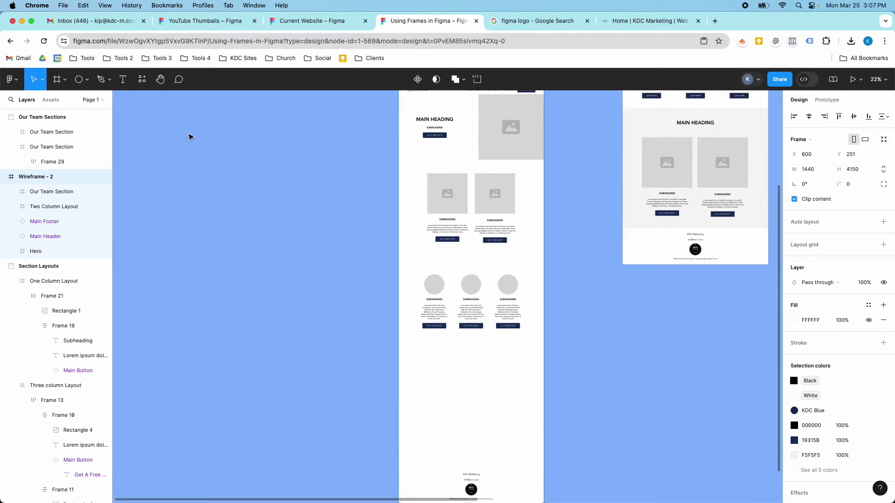
Draw a 278×271 grey rectangle below the team section and duplicate it into a row of three
left_click(86, 81)
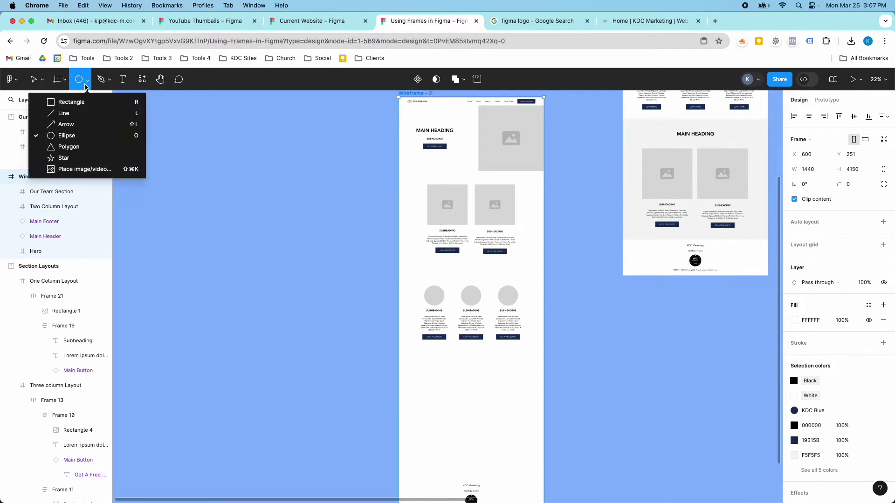
left_click(71, 102)
scroll(495, 397, "up", 5)
mouse_move(475, 280)
left_mouse_down()
mouse_move(529, 330)
mouse_move(591, 309)
mouse_move(639, 314)
mouse_move(559, 315)
left_mouse_up()
left_click(592, 310)
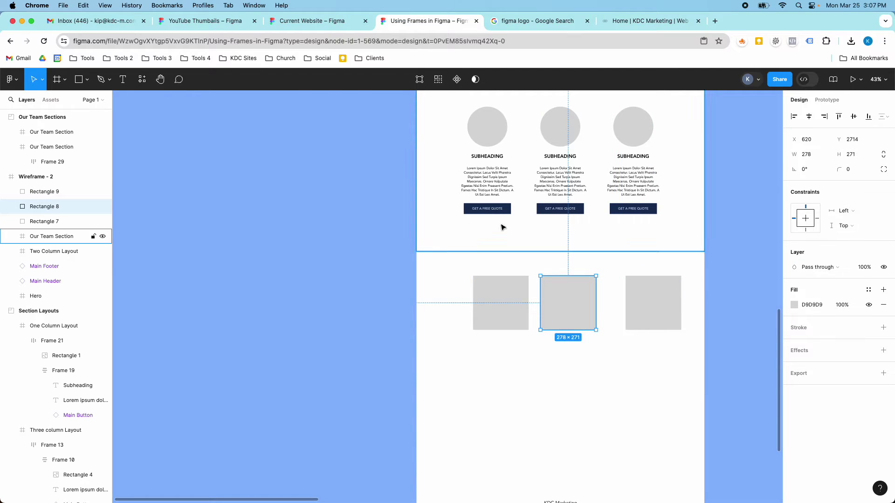
Copy the body text and quote button under the left rectangle and stack them into an auto-layout card
left_click(485, 175)
double_click(485, 175)
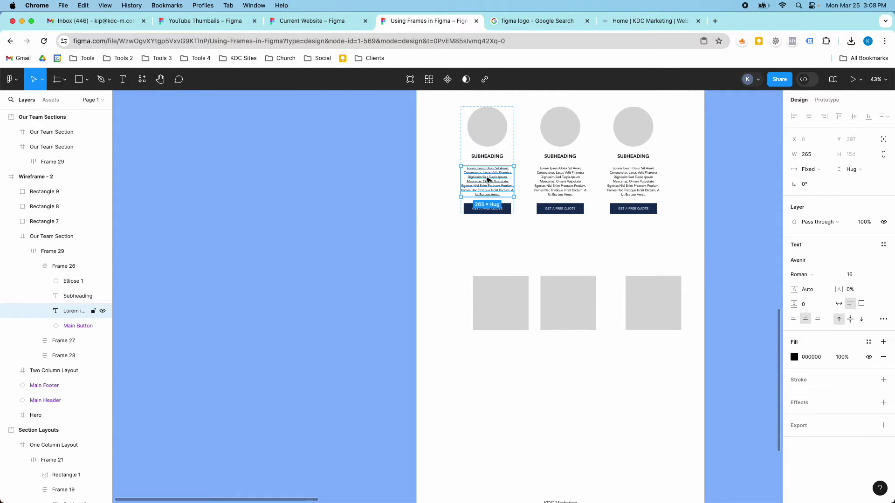
left_click_drag(488, 181, 498, 360)
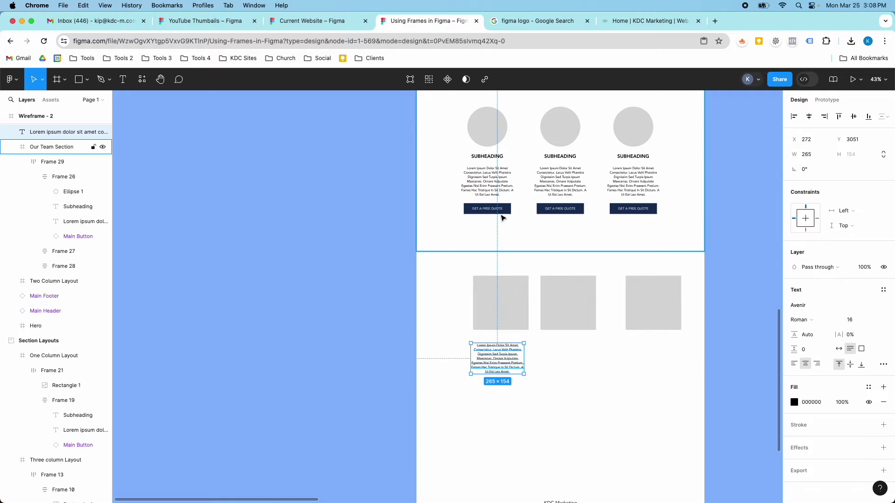
left_click(500, 212)
left_click(501, 212)
left_click(501, 212)
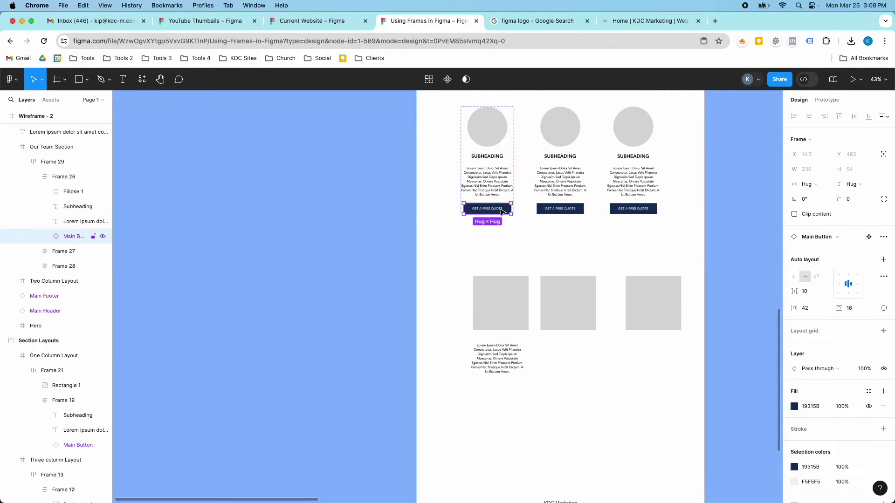
left_click_drag(501, 212, 508, 396)
left_click(510, 316)
left_click(499, 359, "shift")
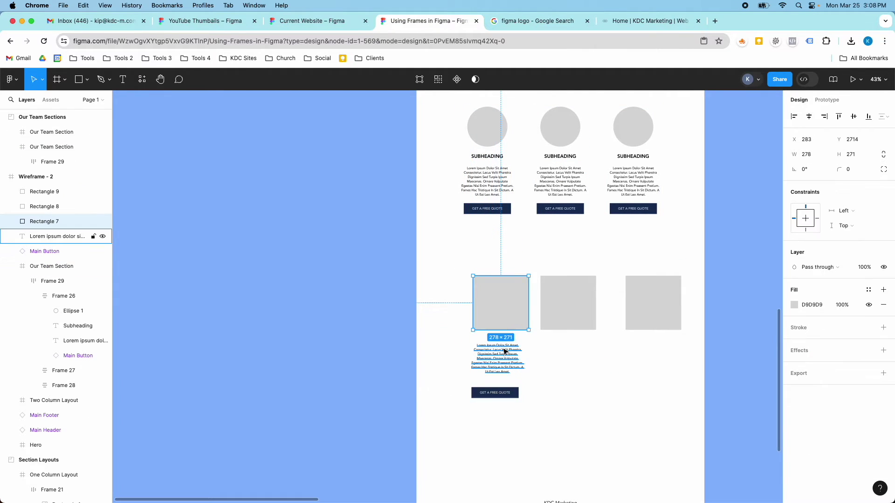
left_click(508, 395, "shift")
key("shift+a")
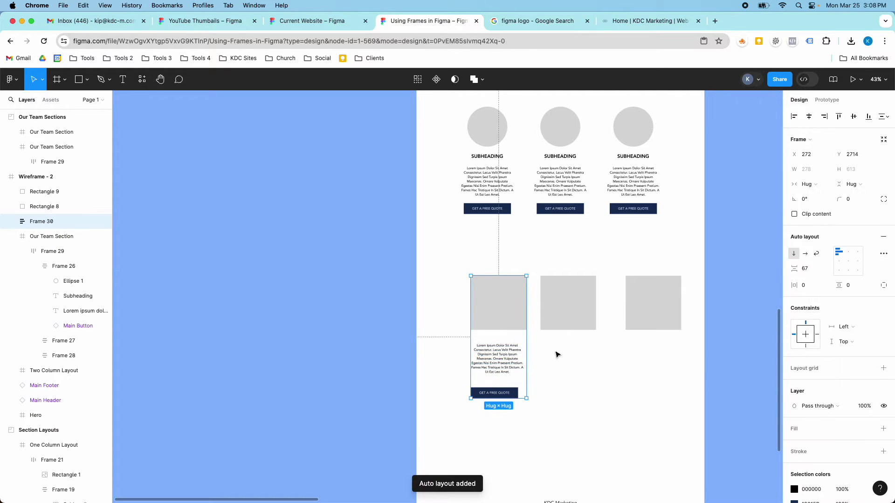
Delete the middle and right grey rectangles and move the card toward the page middle
left_click(562, 329)
key("Delete")
left_click(632, 315)
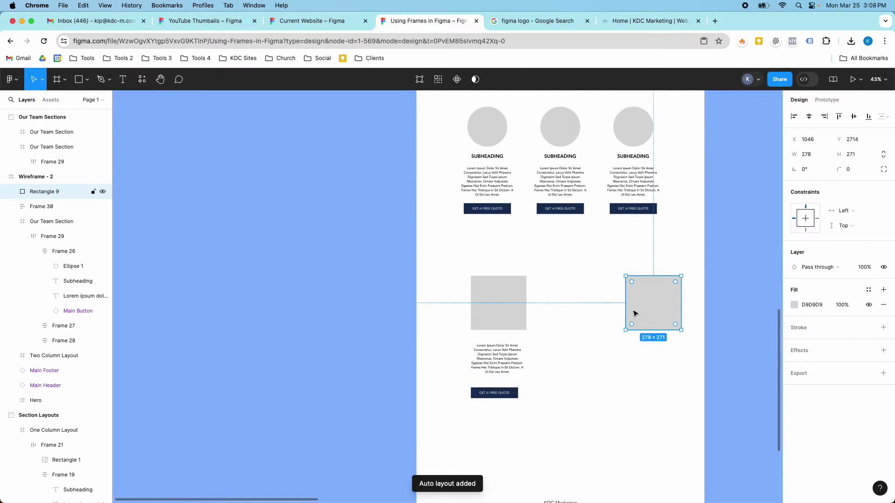
key("Delete")
left_click(508, 323)
left_click_drag(508, 324, 558, 329)
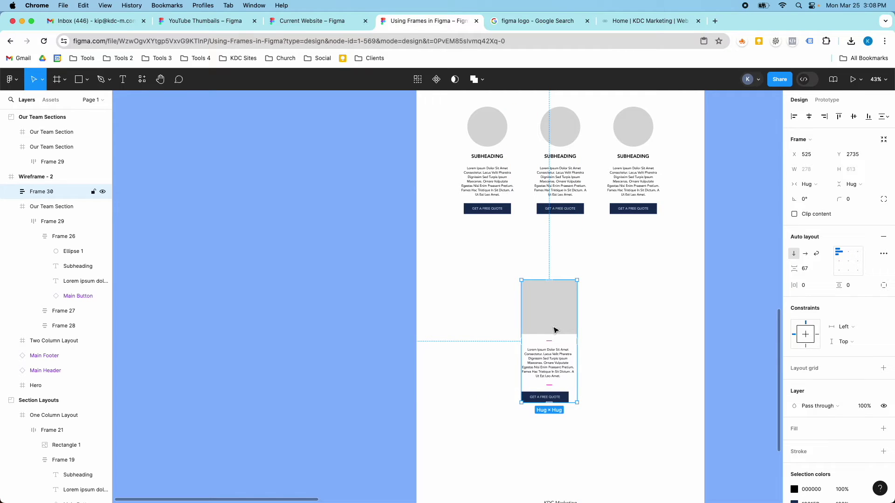
Duplicate the card and wrap both cards in a horizontal auto-layout row with an 80 gap
key("super+d")
left_click(567, 295)
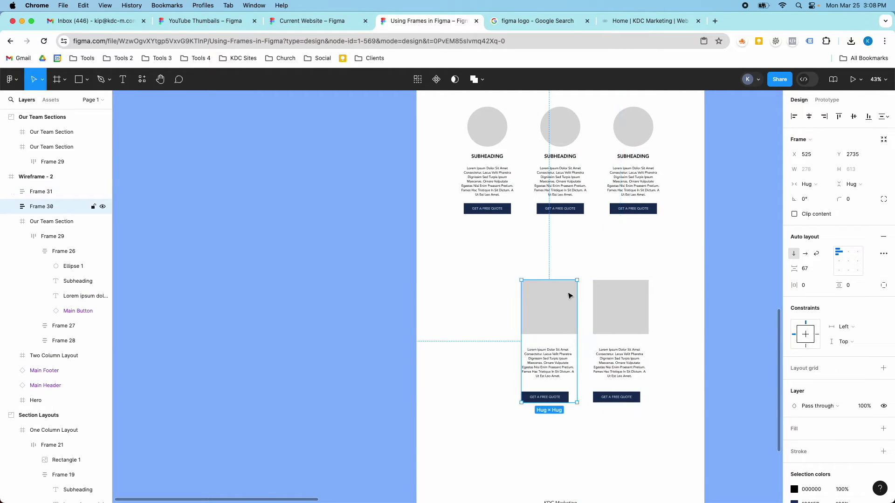
left_click(653, 304)
left_click_drag(478, 309, 638, 394)
key("shift+a")
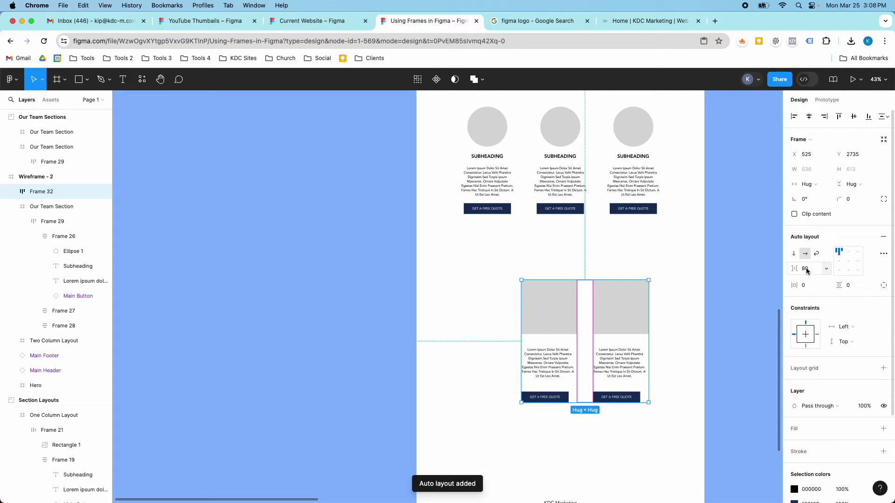
key("Escape")
Centre the two-card row horizontally on the page
left_click(613, 316)
left_click_drag(613, 316, 595, 279)
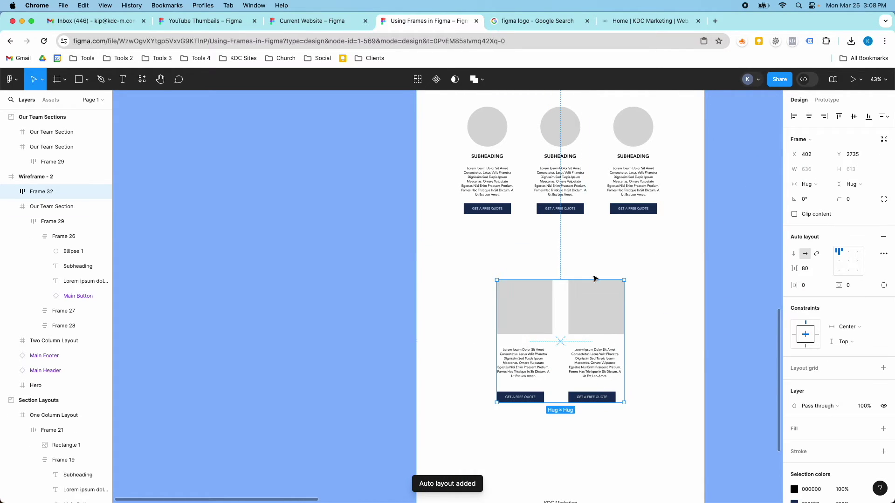
left_click(642, 329)
scroll(602, 336, "up", 5, "ctrl")
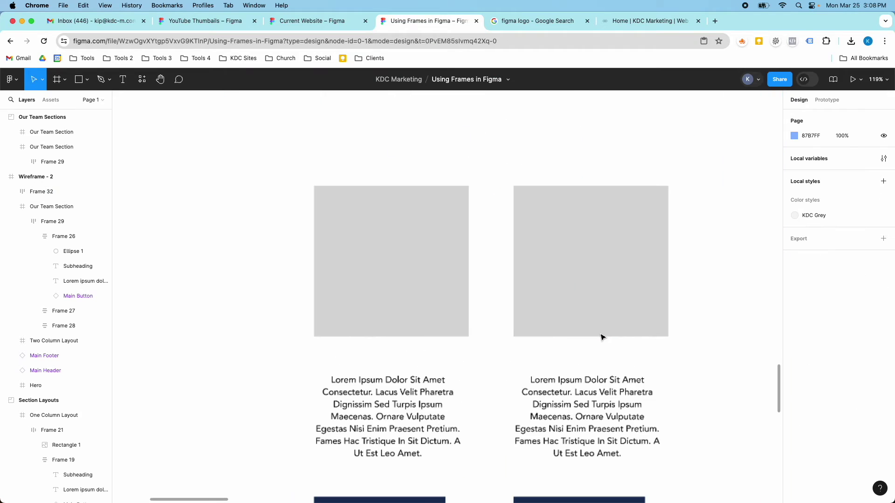
scroll(575, 330, "down", 3, "ctrl")
left_click(512, 298)
Wrap the card row in a new frame stretched to the full 1440 width and made taller
right_click(512, 298)
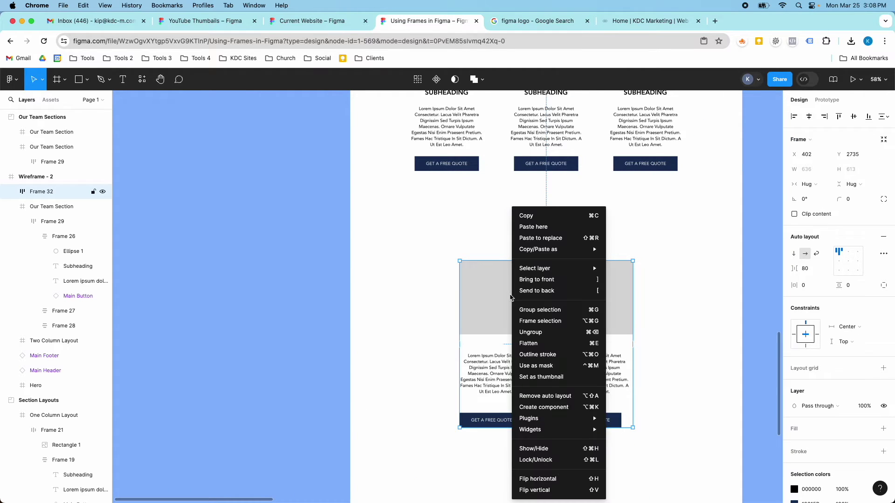
left_click(520, 322)
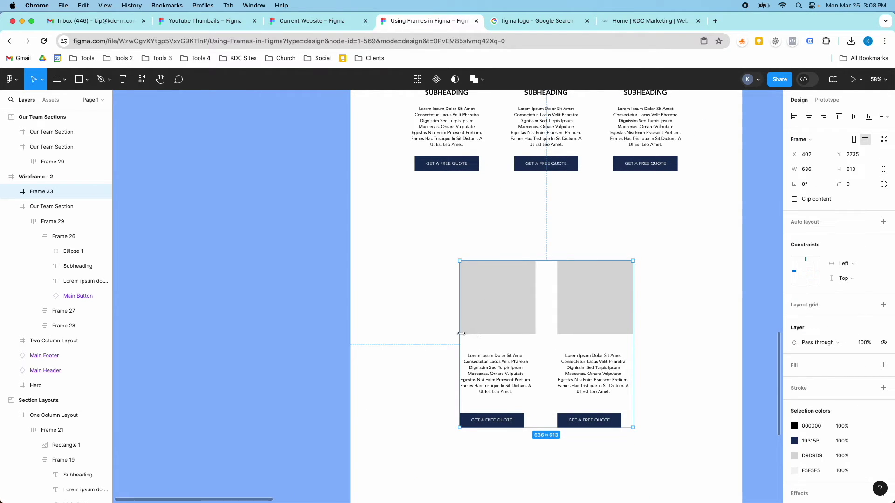
left_click_drag(461, 334, 349, 341)
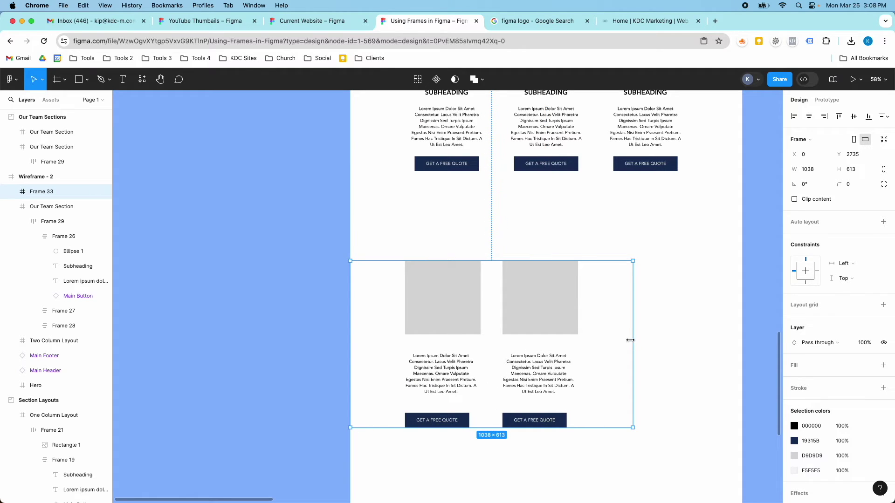
left_click_drag(630, 341, 743, 355)
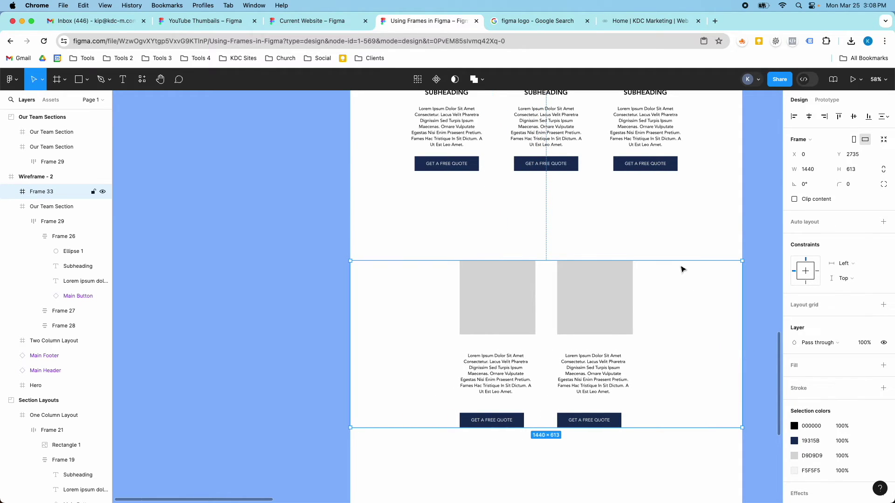
left_click_drag(681, 262, 670, 222)
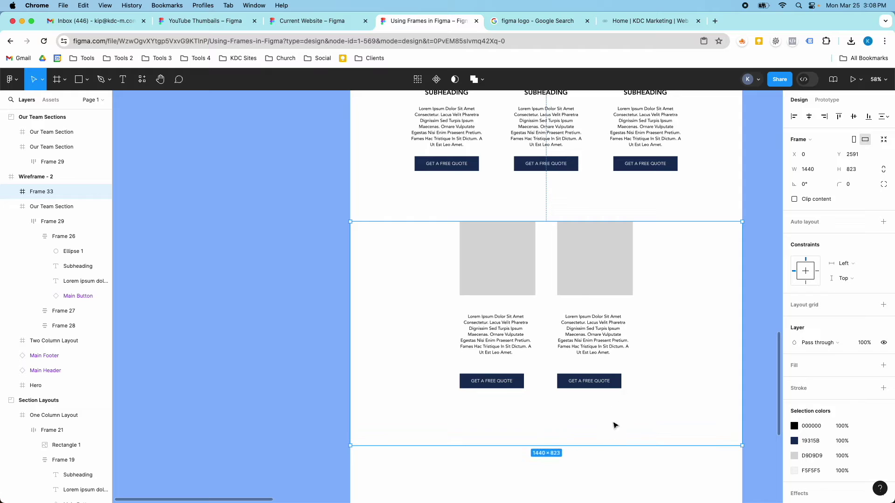
Centre the card row vertically in the frame and give the frame a white FFFFFF fill
left_click(583, 292)
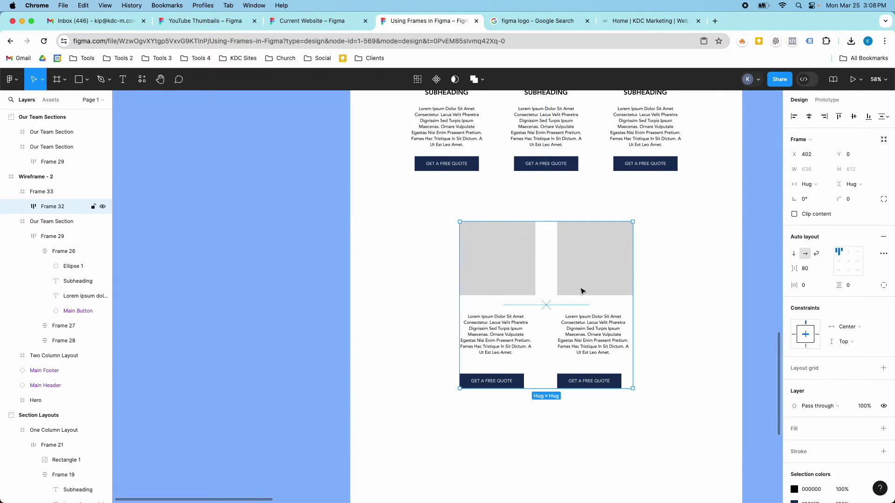
left_click(853, 117)
left_click(686, 275)
scroll(812, 281, "down", 3)
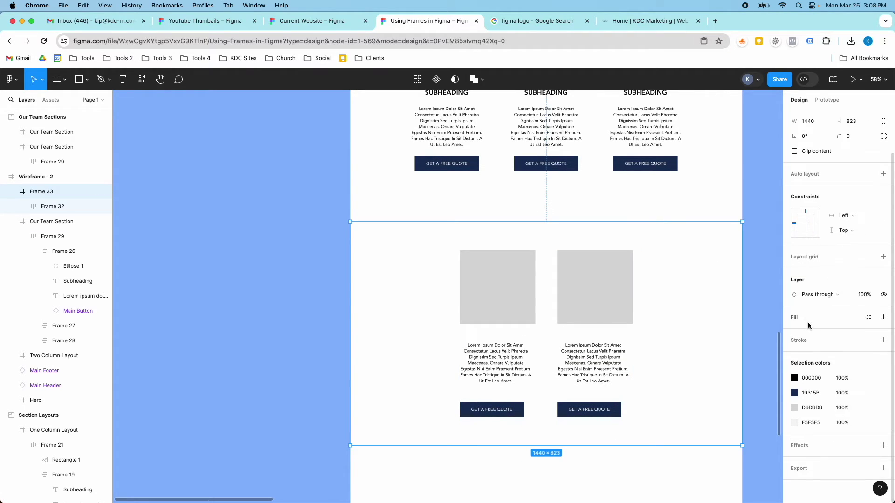
left_click(882, 317)
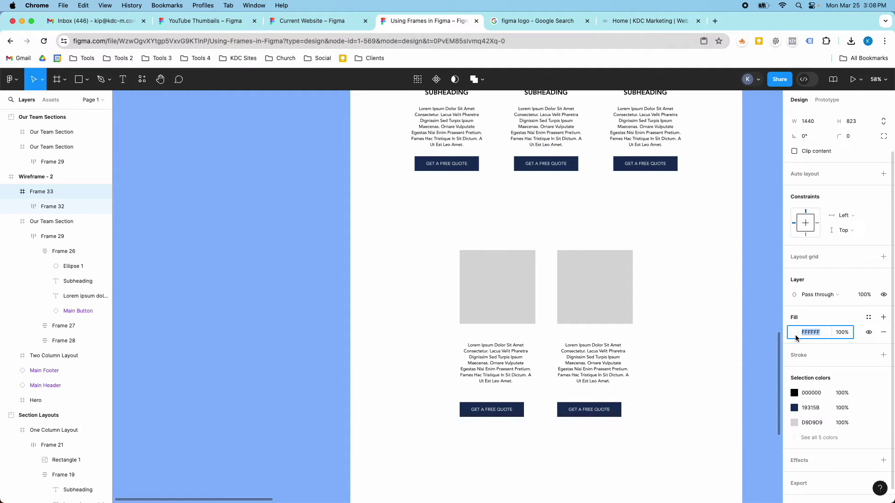
Change Frame 33's fill from white to slate blue-grey 6B7495 at 100%
left_click(795, 333)
left_click(703, 355)
left_click_drag(672, 359, 680, 327)
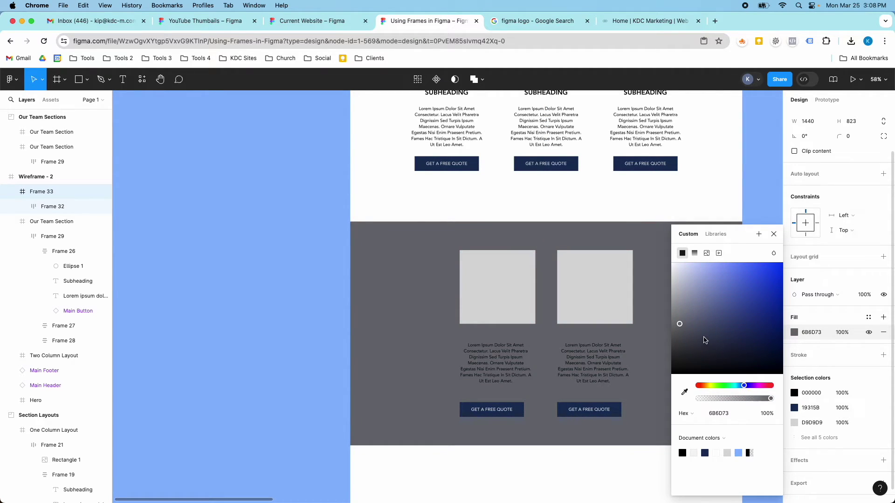
left_click_drag(705, 340, 699, 313)
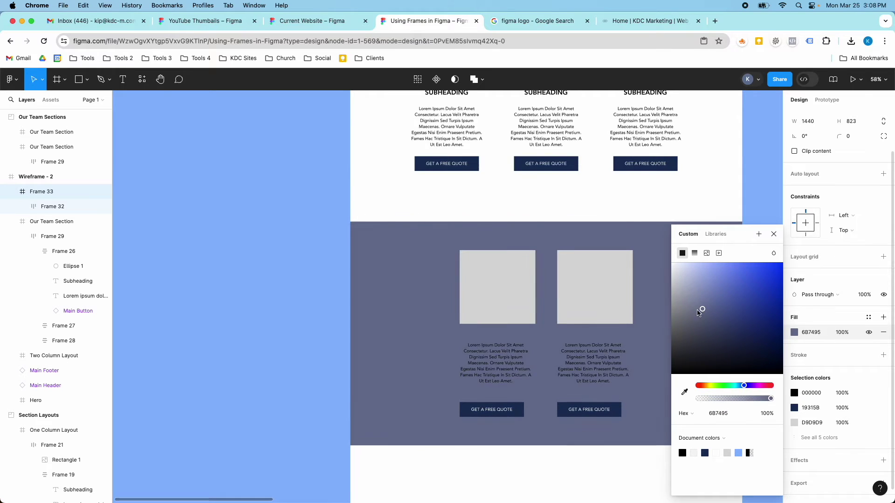
left_click(293, 301)
scroll(294, 302, "down", 3)
scroll(365, 291, "down", 1)
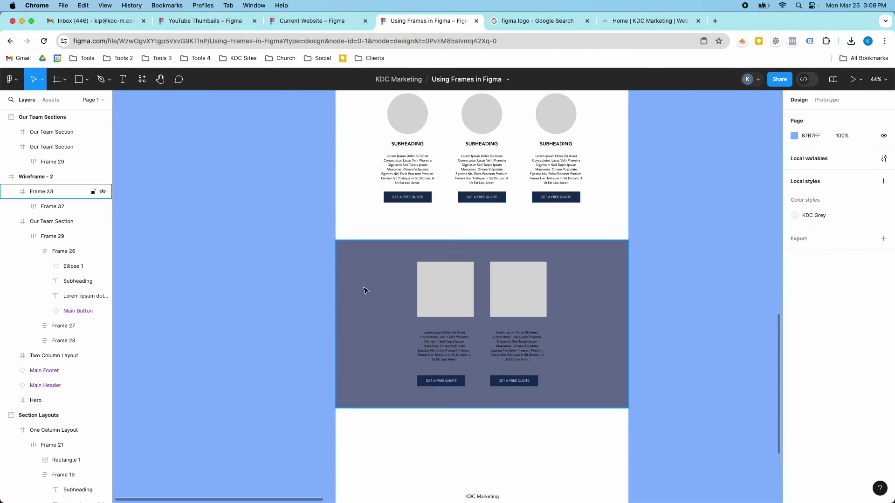
scroll(365, 291, "up", 4)
left_click(355, 243)
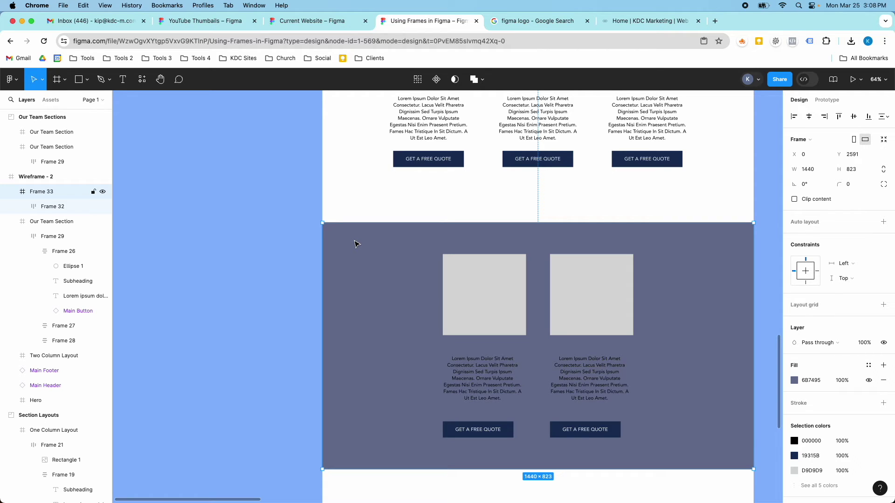
scroll(356, 246, "down", 5)
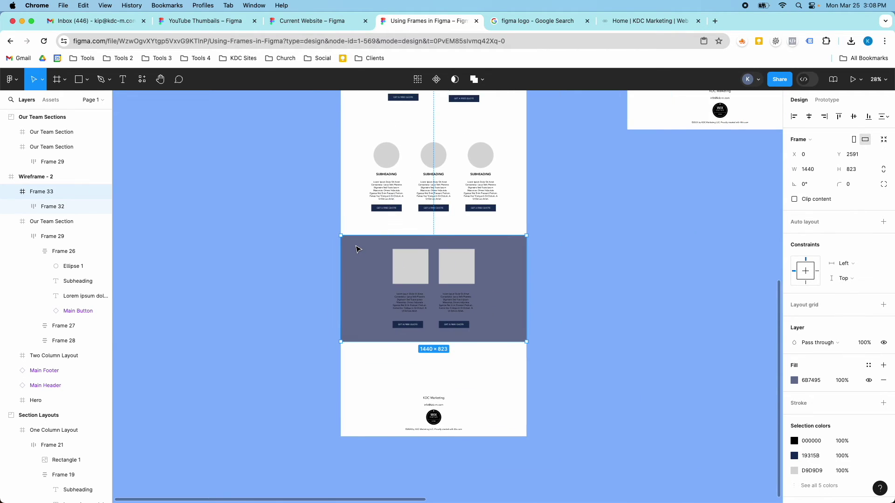
Undo the accidental move of the dark two-card section out of Wireframe - 2
left_click(290, 239)
left_click_drag(347, 264, 219, 244)
scroll(363, 253, "up", 3)
key("super+z")
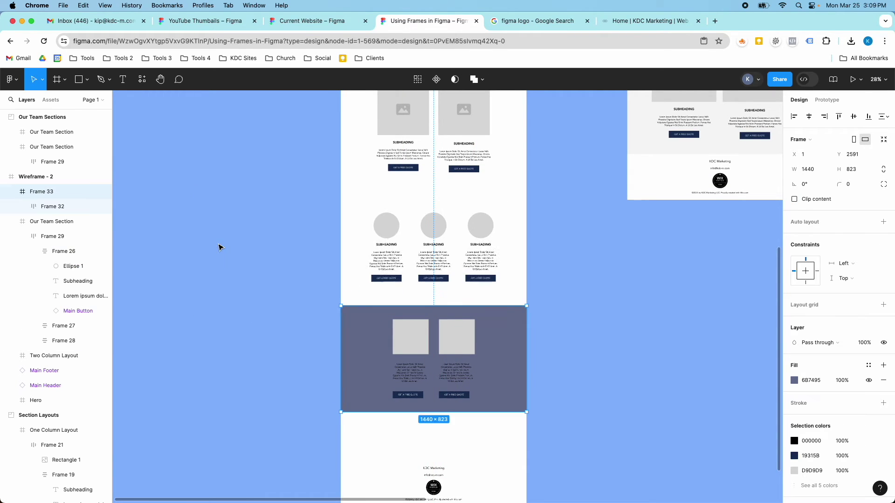
scroll(337, 339, "down", 3)
scroll(345, 235, "up", 7)
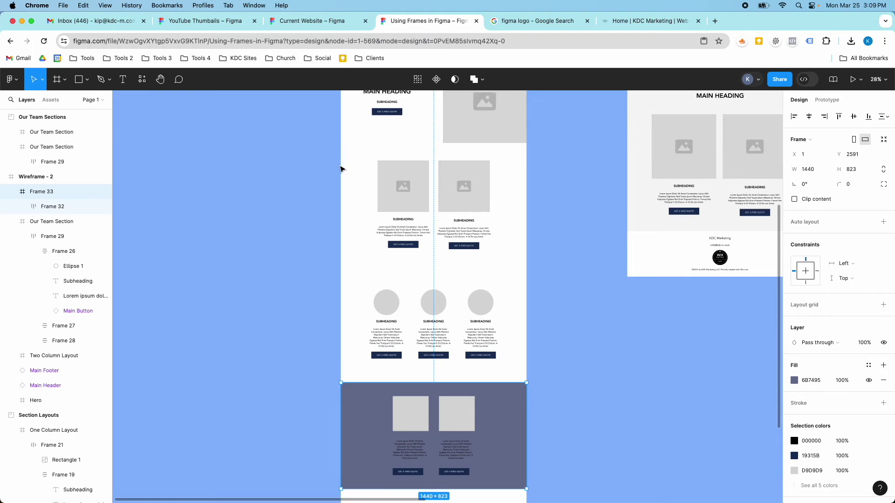
Shorten Wireframe - 2 from the bottom edge so the footer sits closer under the dark section
left_click(357, 140)
scroll(387, 289, "down", 10)
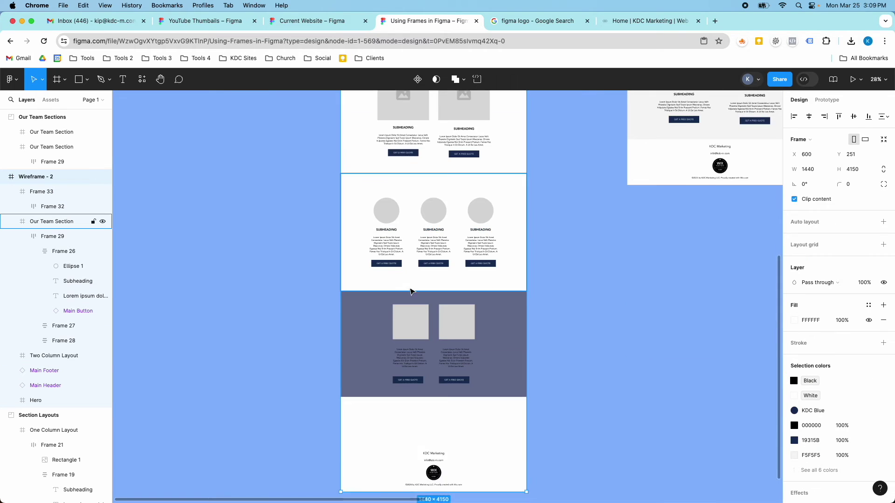
left_click_drag(399, 418, 396, 378)
left_click(590, 352)
scroll(558, 356, "up", 10)
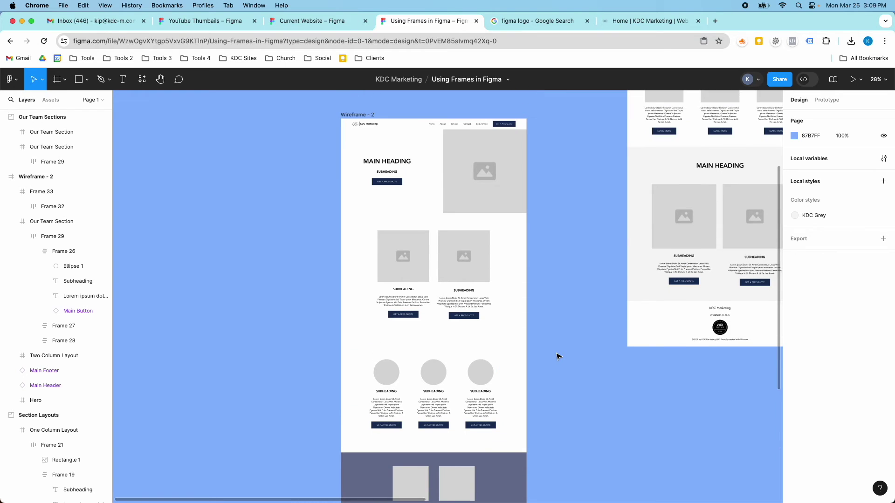
scroll(558, 356, "down", 6)
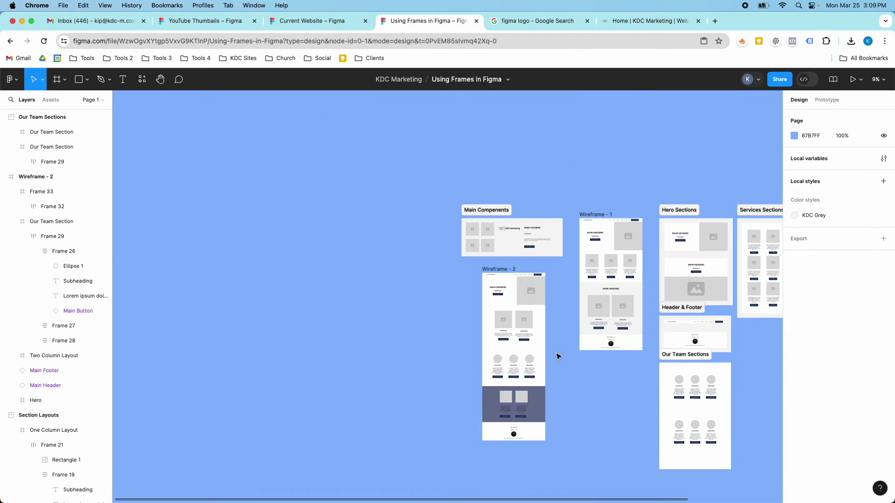
scroll(558, 356, "down", 1)
scroll(690, 256, "up", 3)
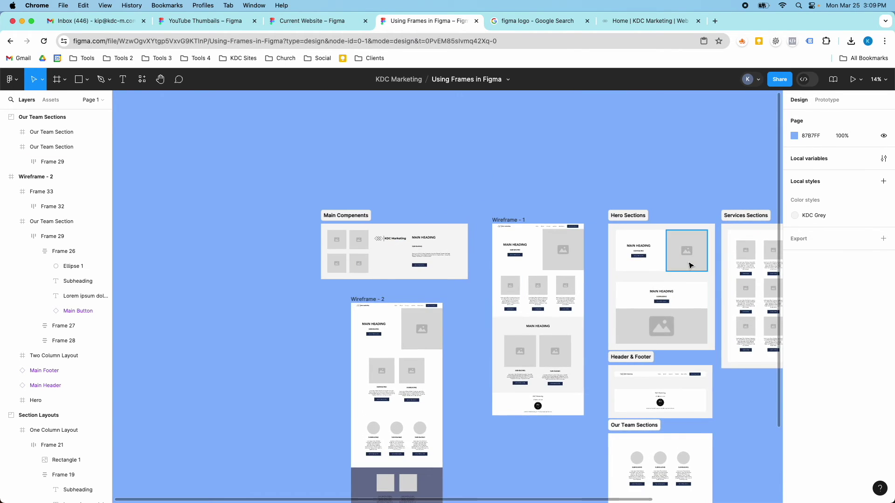
scroll(690, 266, "right", 5)
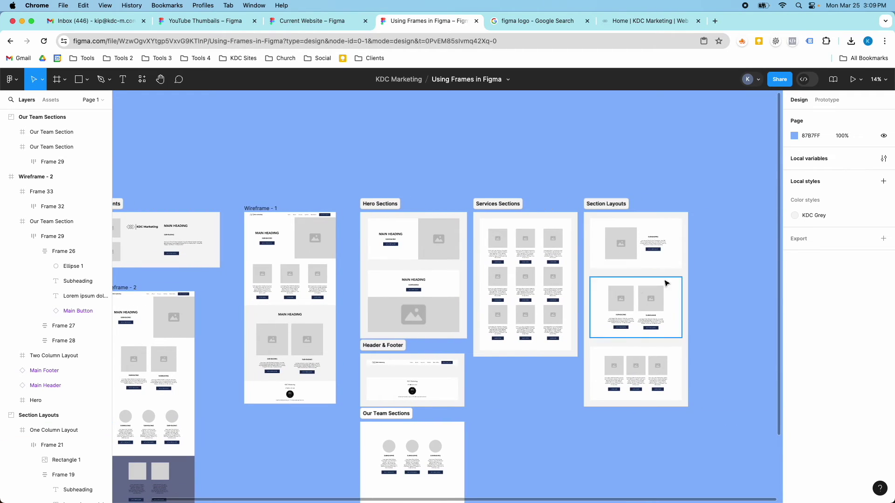
scroll(338, 317, "left", 5)
scroll(338, 318, "down", 4)
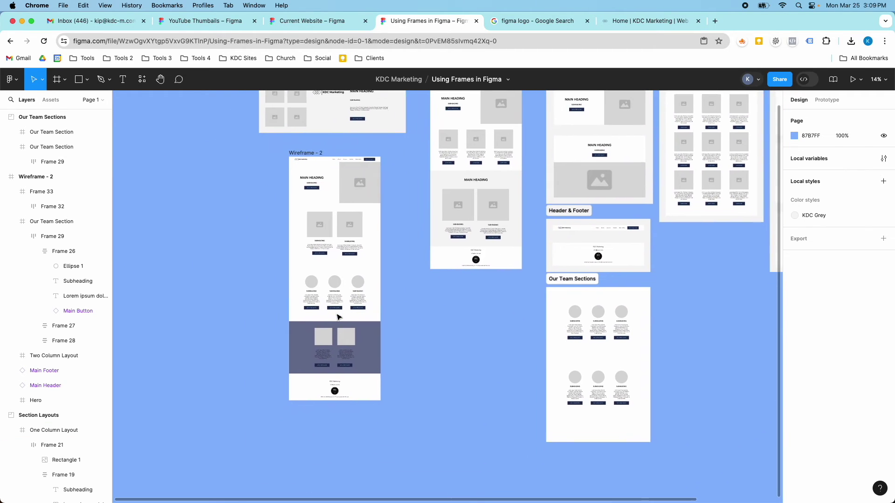
scroll(339, 317, "up", 1)
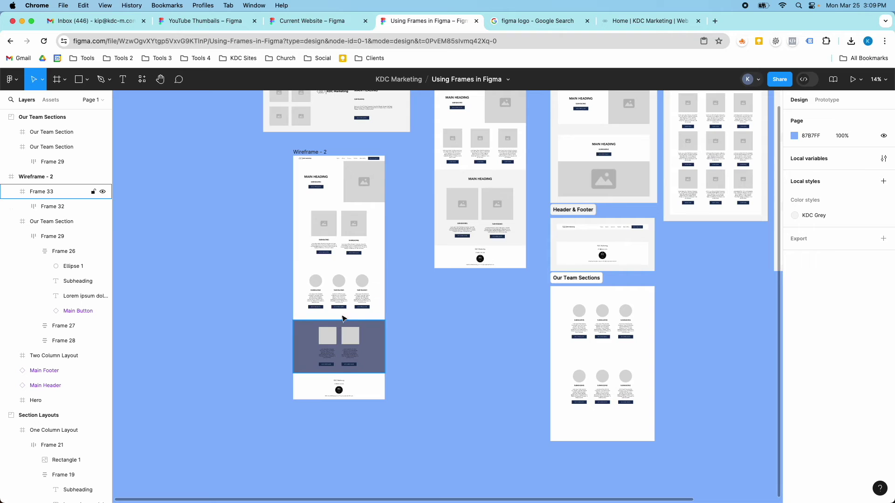
left_click(315, 154)
Duplicate Wireframe - 2 to the left, delete Two Column Layout, and move the team and dark sections up
left_click_drag(314, 155, 171, 169)
left_click(220, 246)
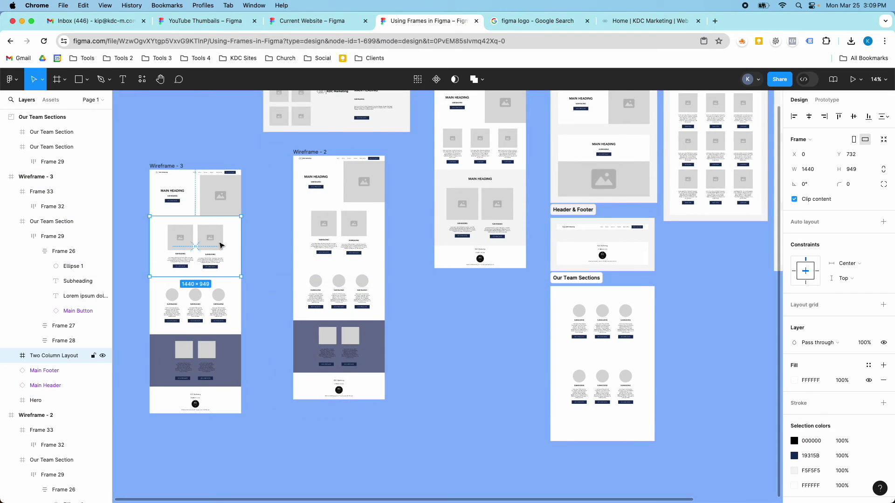
key("Delete")
left_click_drag(220, 303, 225, 240)
left_click_drag(234, 354, 235, 295)
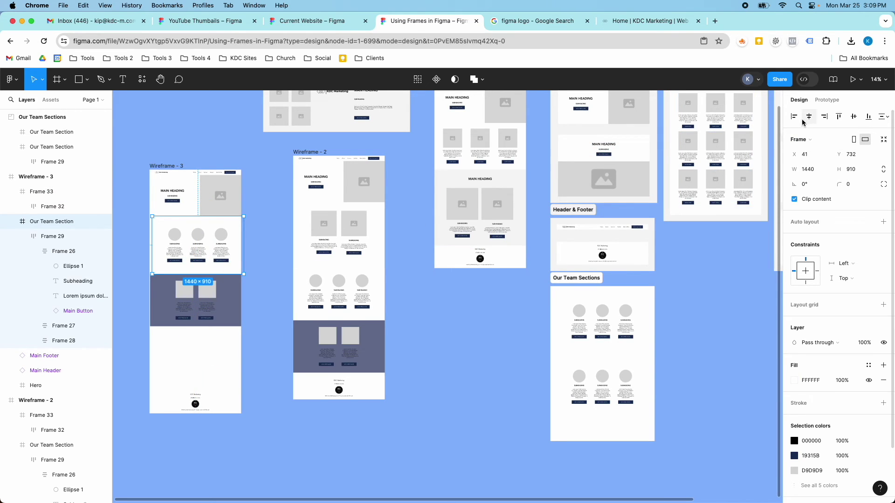
Centre the dark section horizontally and shorten Wireframe - 3 to 2879 tall
left_click(241, 297)
left_click(809, 117)
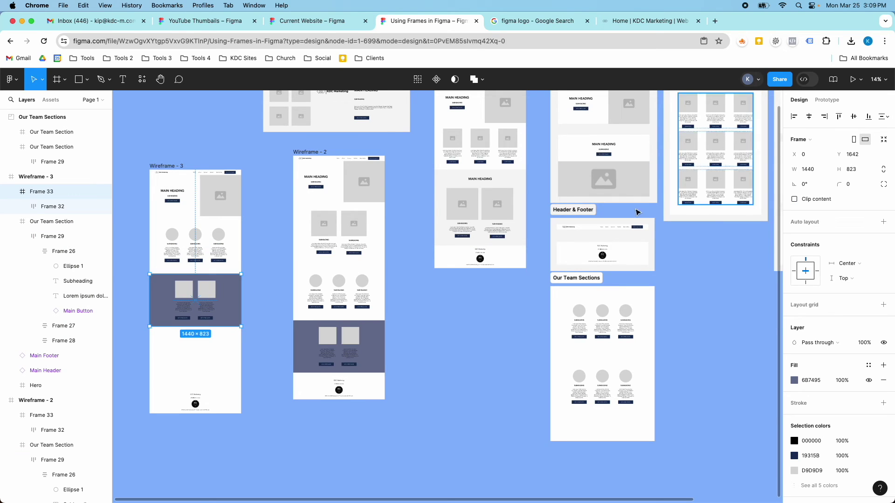
left_click(150, 164)
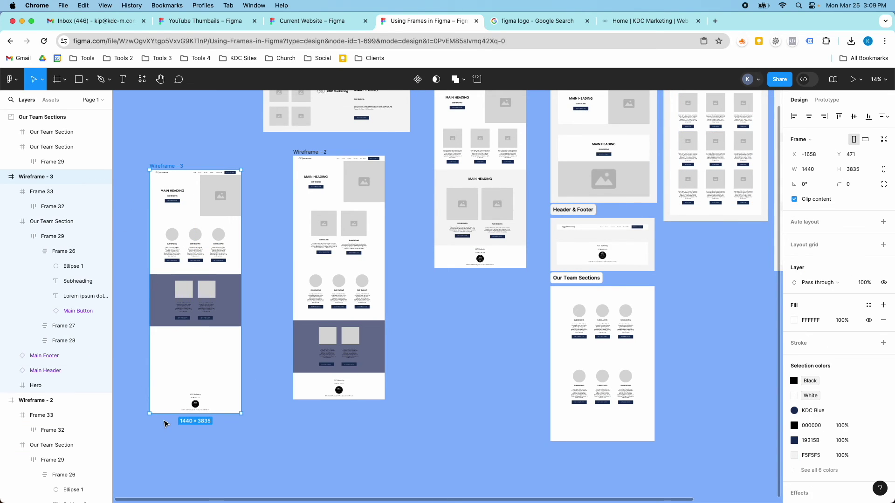
left_click_drag(163, 414, 164, 355)
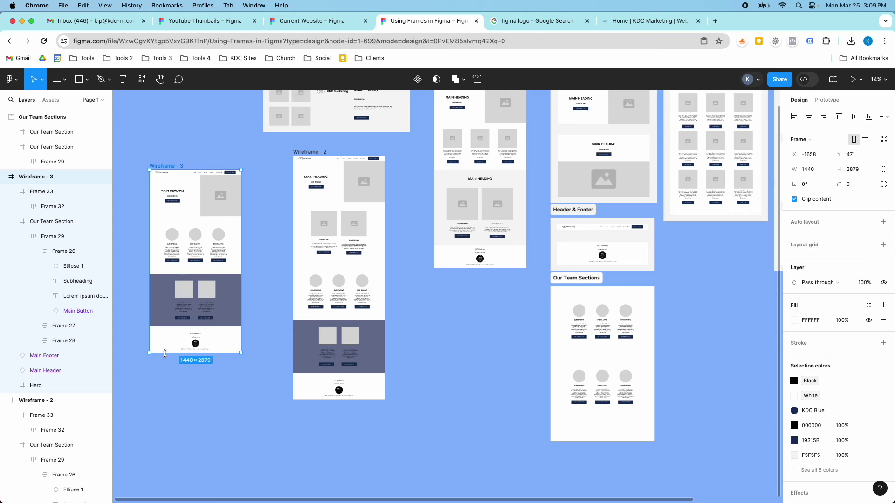
scroll(182, 226, "up", 5)
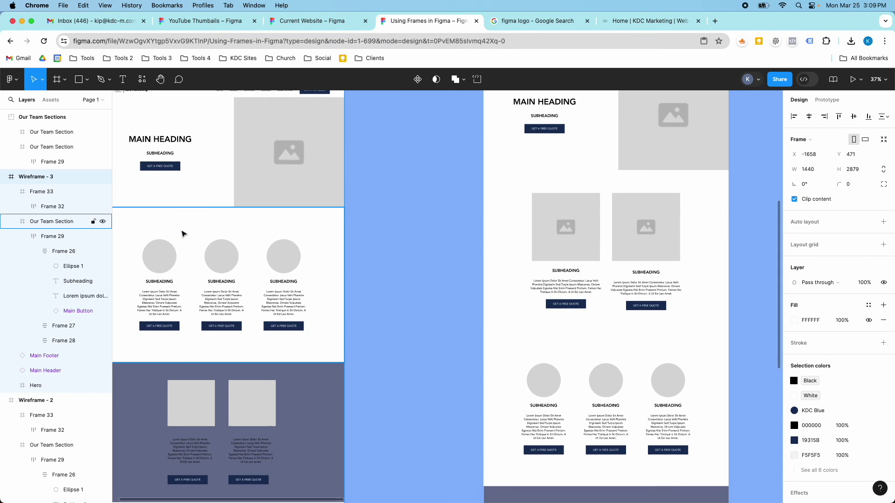
Move Wireframe - 3 to X -1131, Y 209, top-aligned just left of Wireframe - 2
scroll(184, 234, "down", 3)
scroll(171, 230, "up", 3)
scroll(171, 229, "down", 3)
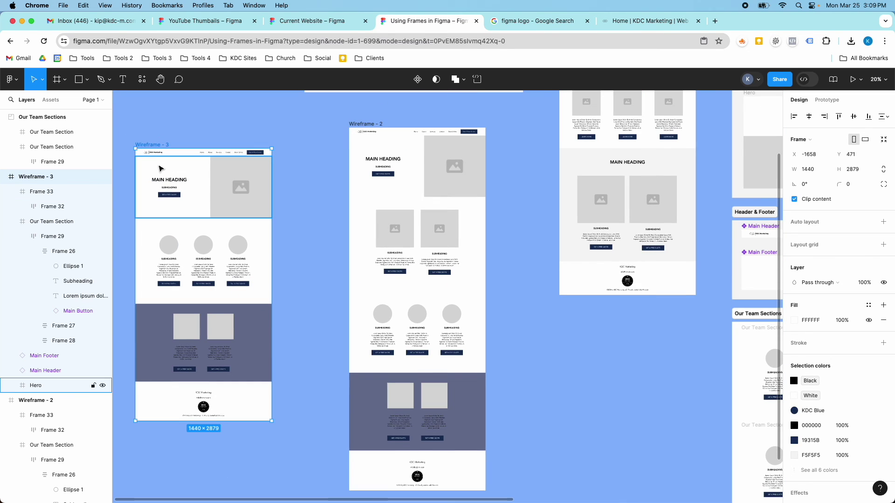
left_click(150, 138)
left_click_drag(151, 145, 202, 120)
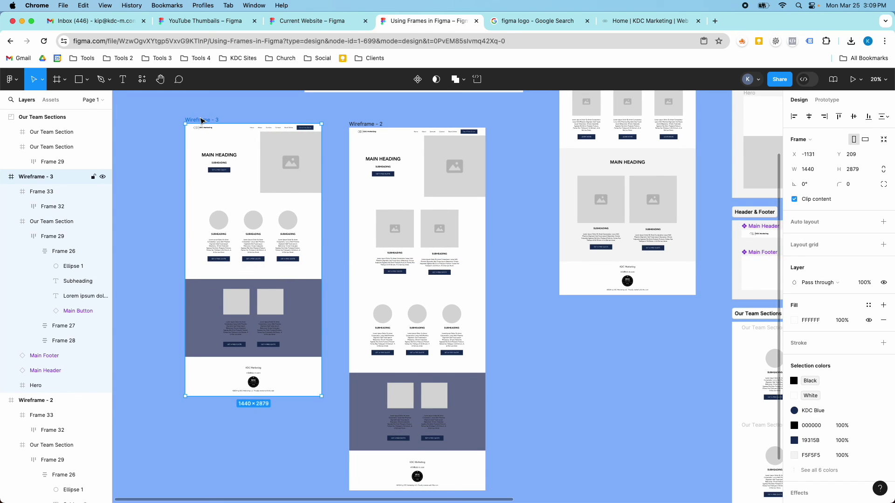
scroll(197, 129, "down", 4)
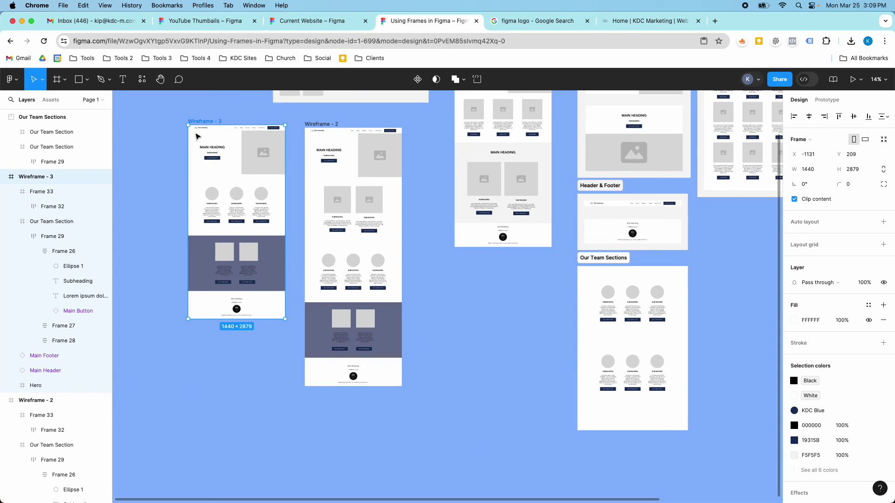
scroll(195, 136, "up", 5)
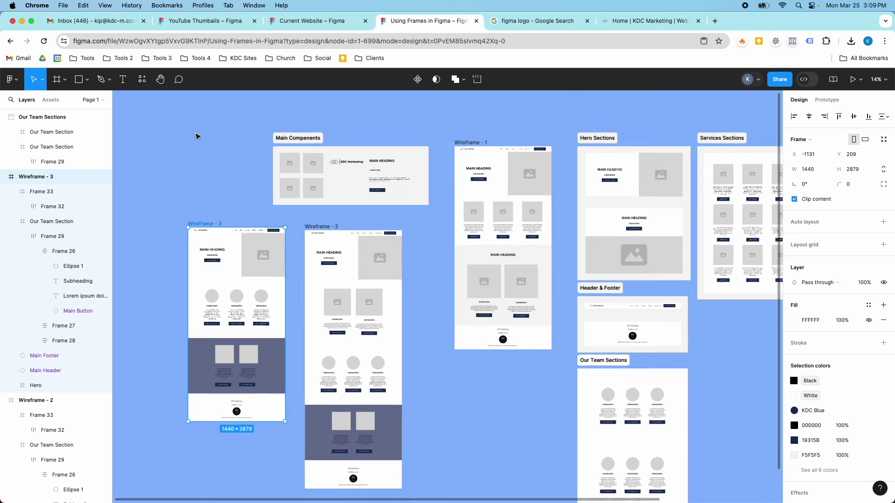
scroll(195, 136, "down", 3)
left_click(506, 134)
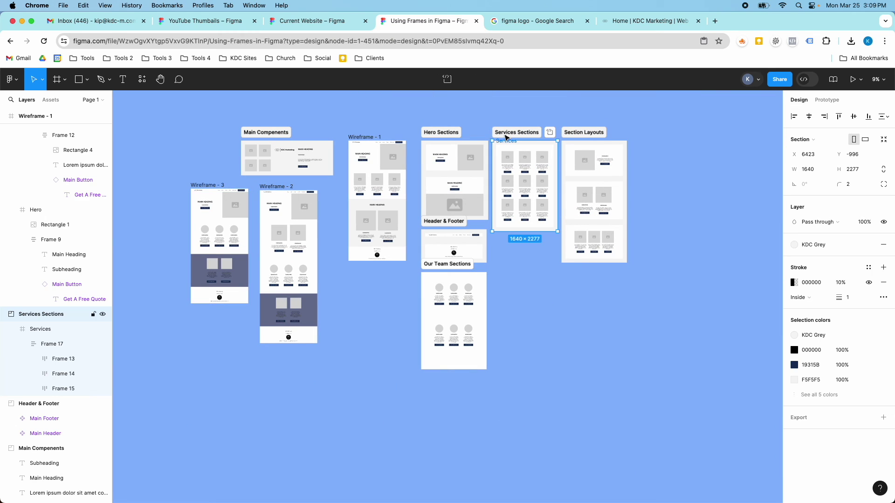